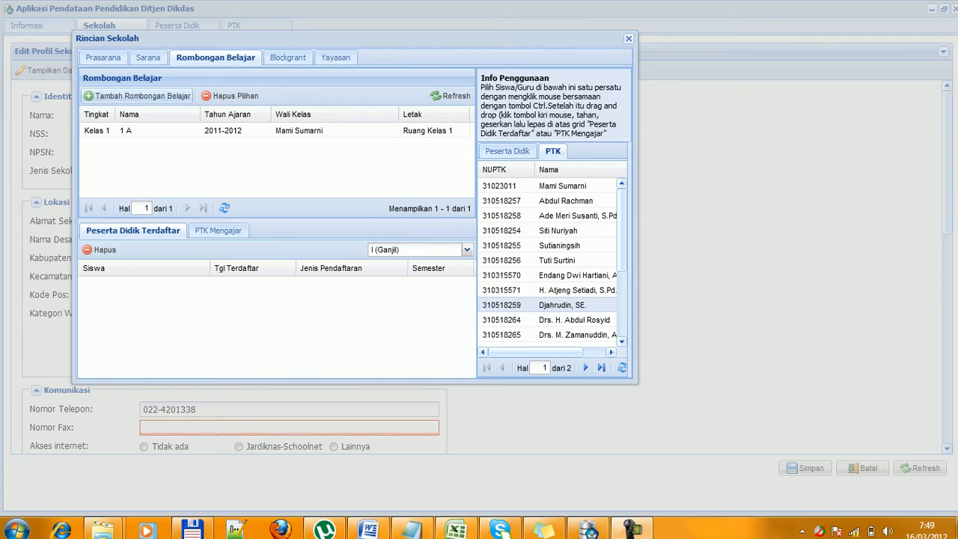
# Step: Add a new study group with level Kelas 2, name 2 A and school year 2011-2012
pyautogui.click(138, 96)
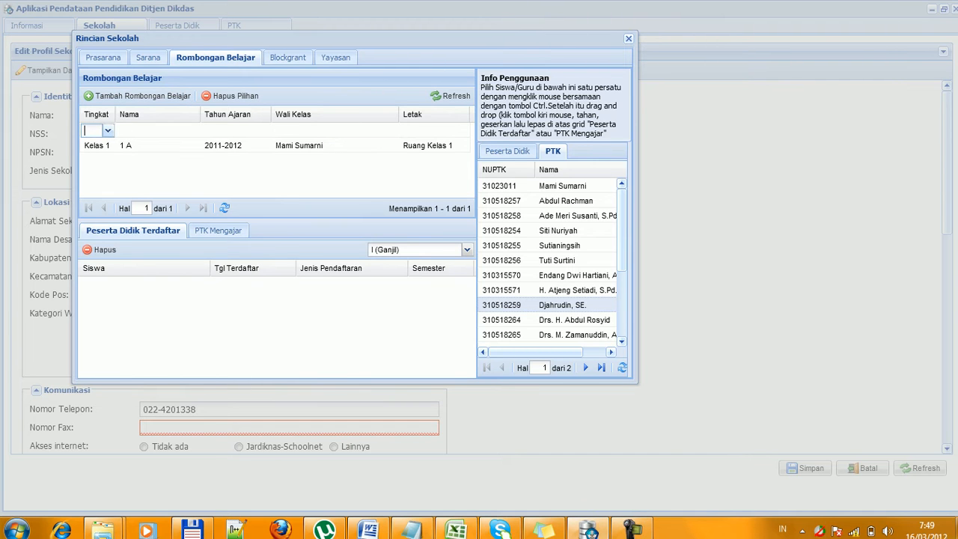
pyautogui.click(108, 131)
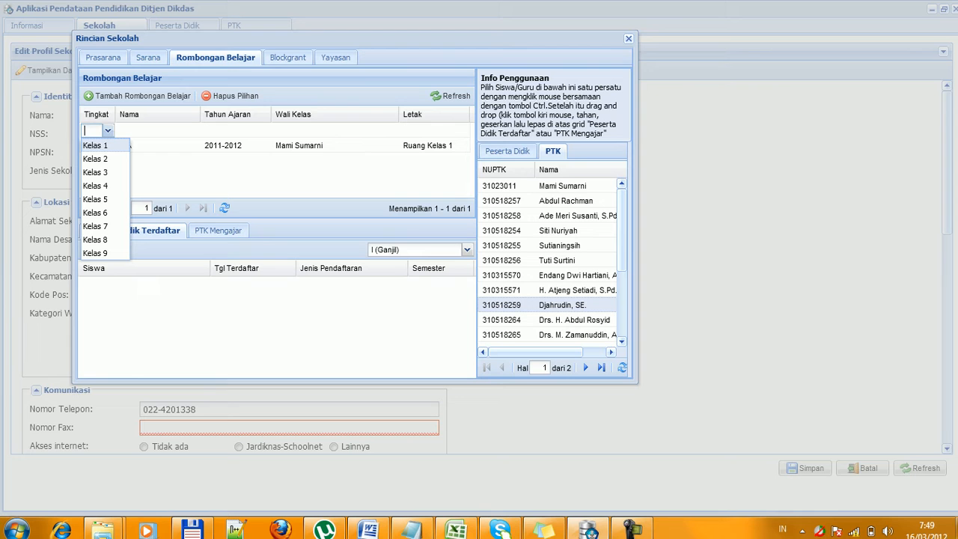
pyautogui.press('Down')
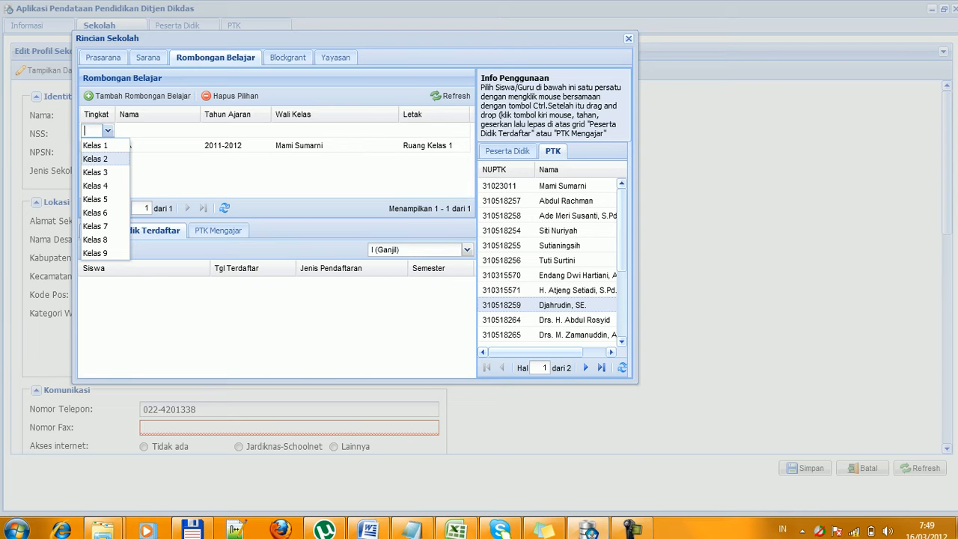
pyautogui.press('Return')
pyautogui.press('Tab')
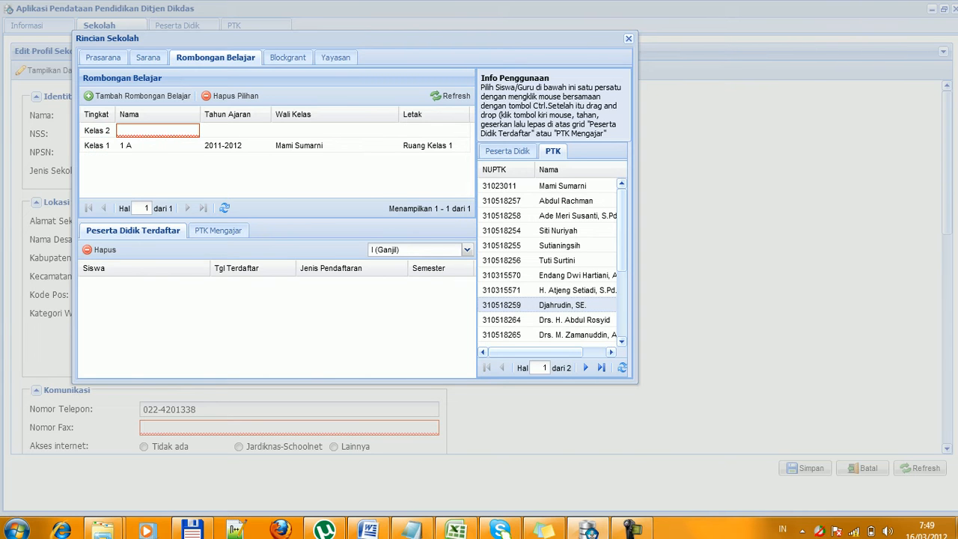
pyautogui.write('2 A')
pyautogui.press('Tab')
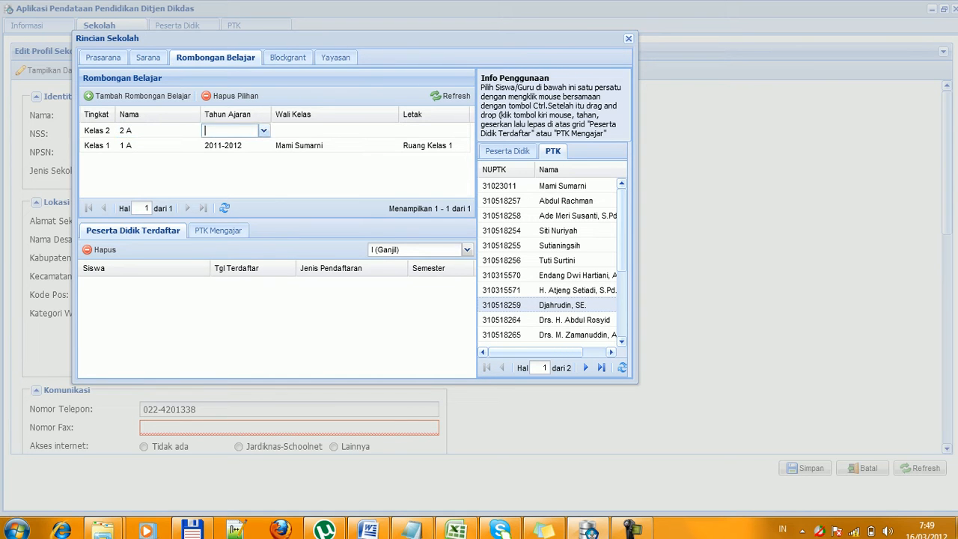
pyautogui.click(264, 131)
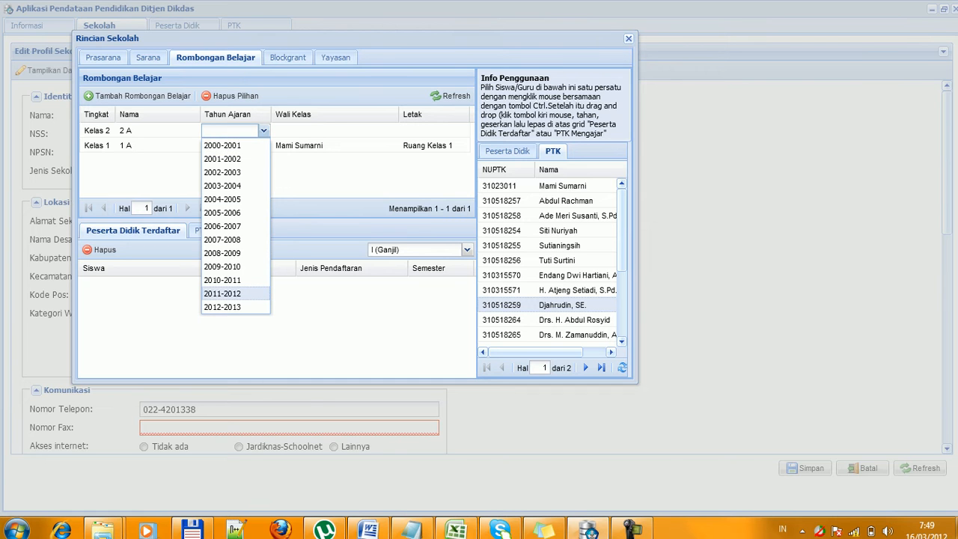
pyautogui.click(222, 293)
pyautogui.press('Tab')
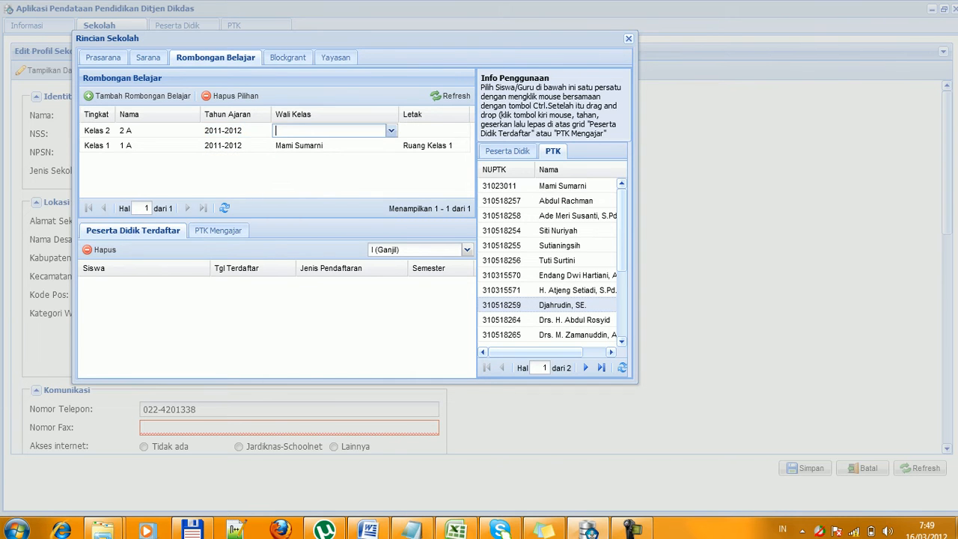
# Step: Assign the twelfth listed teacher as homeroom teacher of group 2 A and set its location to Ruang Kelas 2
pyautogui.click(391, 131)
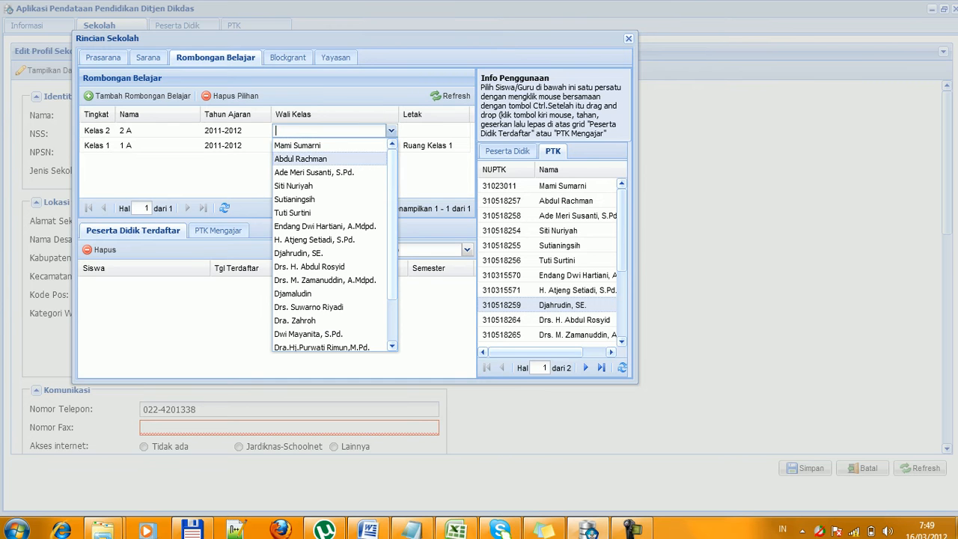
pyautogui.scroll(-3, 330, 240)
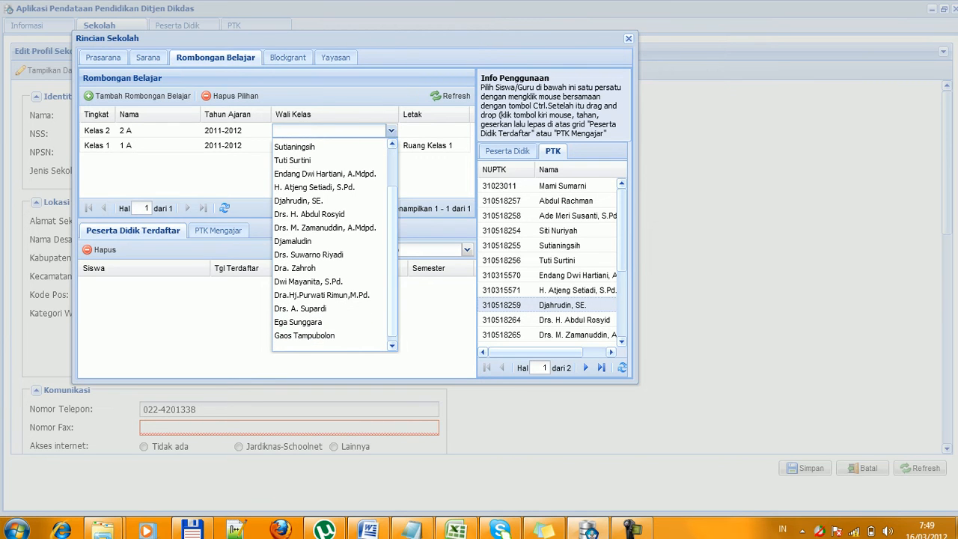
pyautogui.click(314, 241)
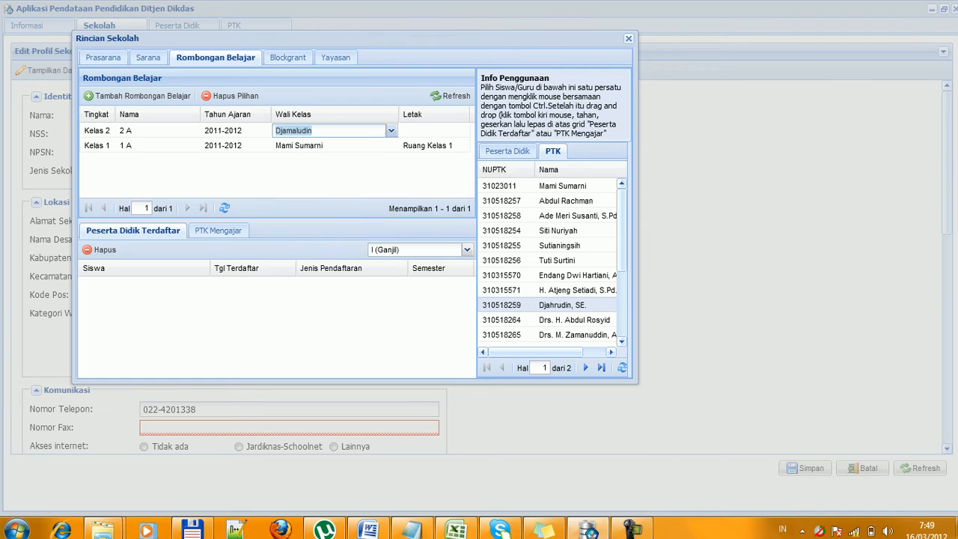
pyautogui.click(431, 131)
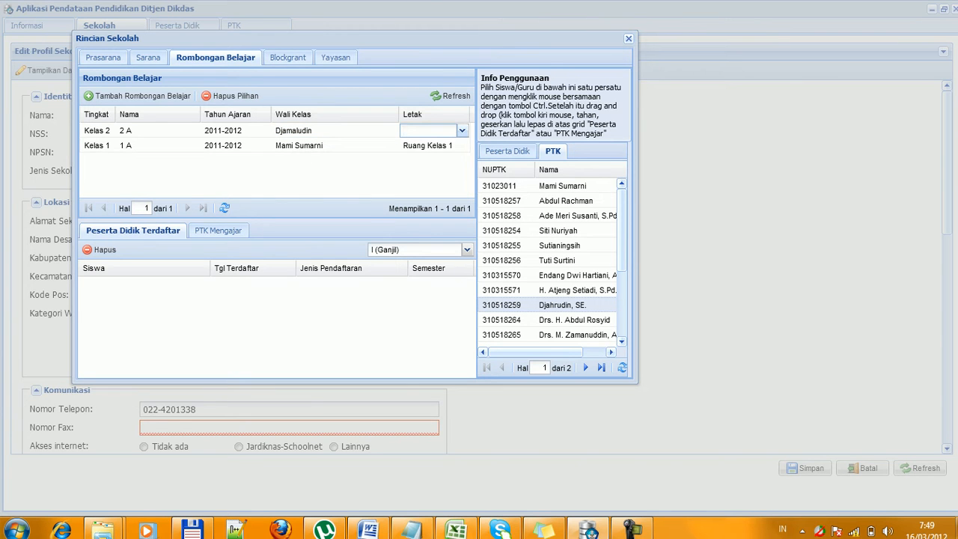
pyautogui.click(462, 131)
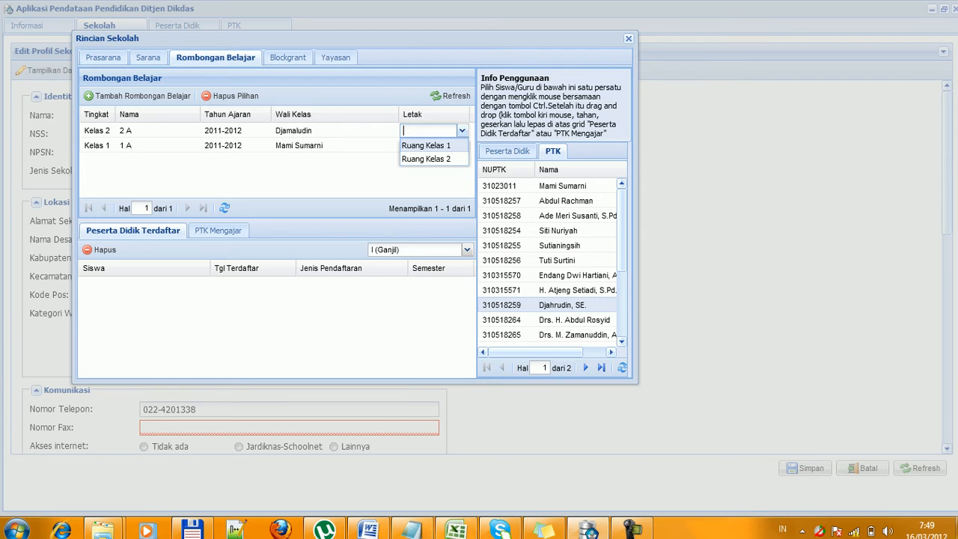
pyautogui.click(426, 158)
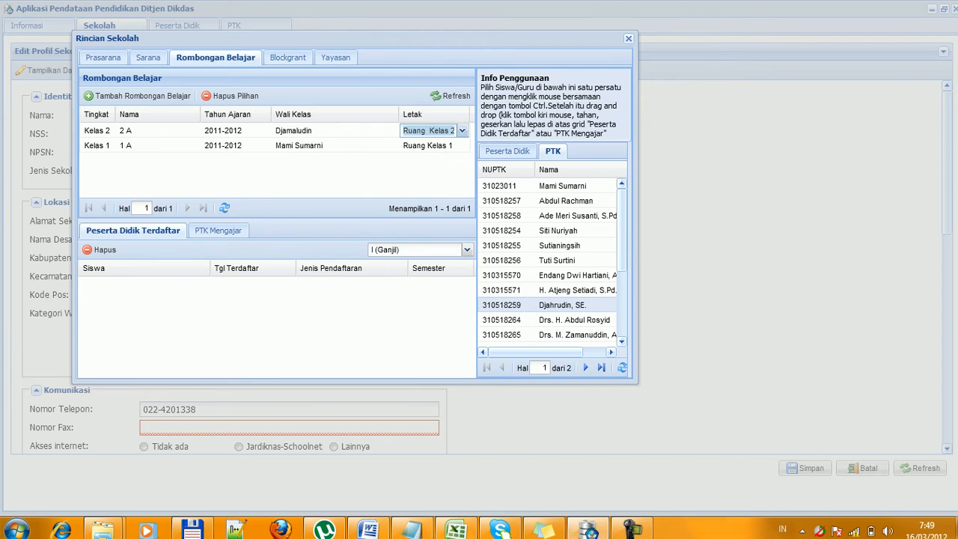
pyautogui.press('Return')
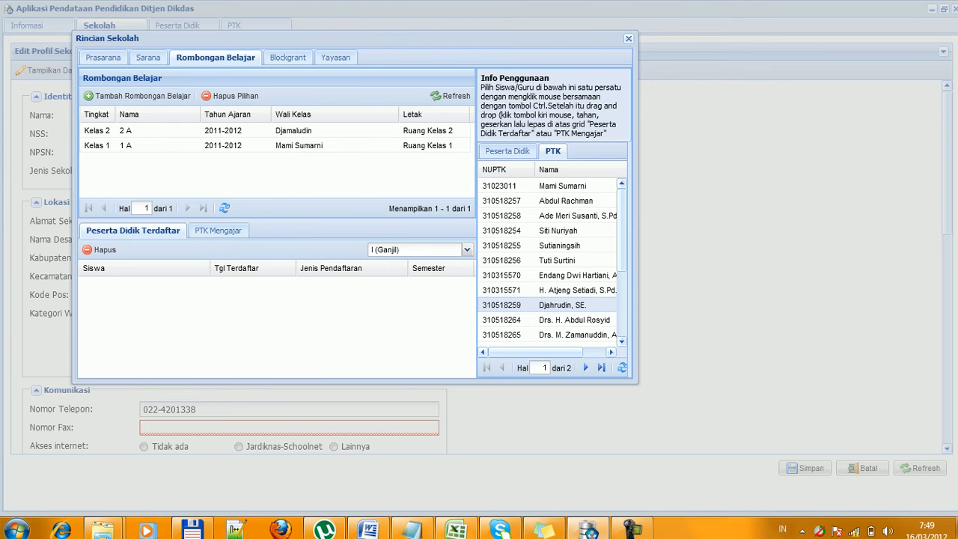
# Step: Select the two class 2 A students from the student list and start their registration in study group 2 A
pyautogui.click(507, 150)
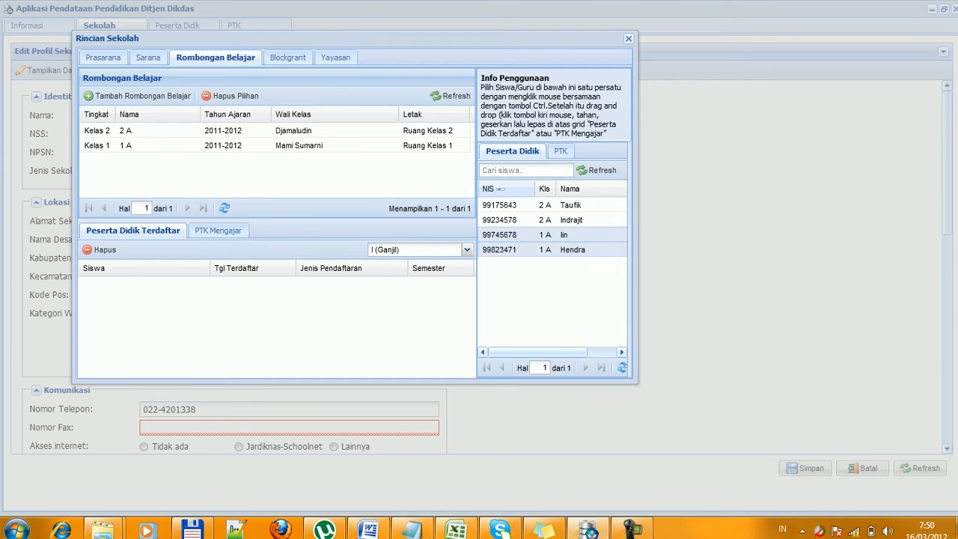
pyautogui.click(275, 145)
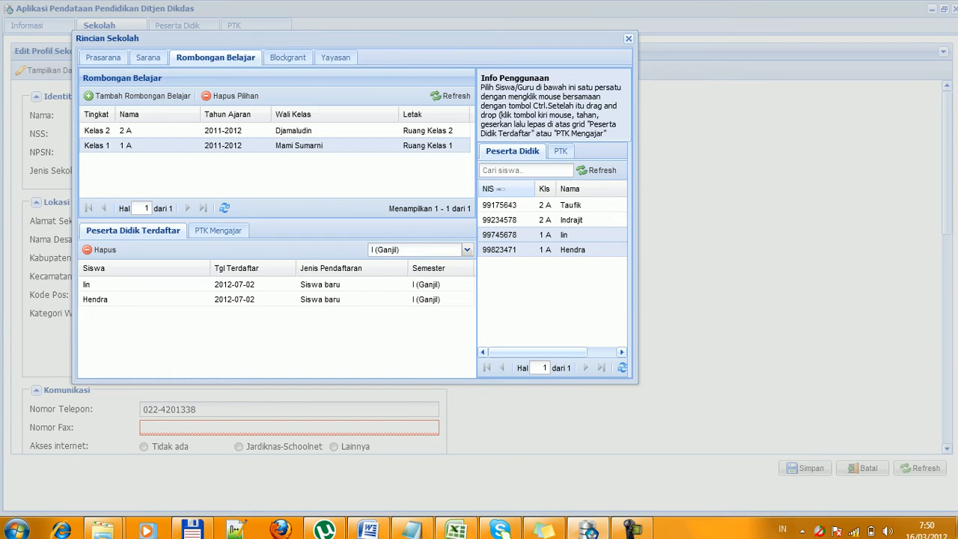
pyautogui.click(274, 130)
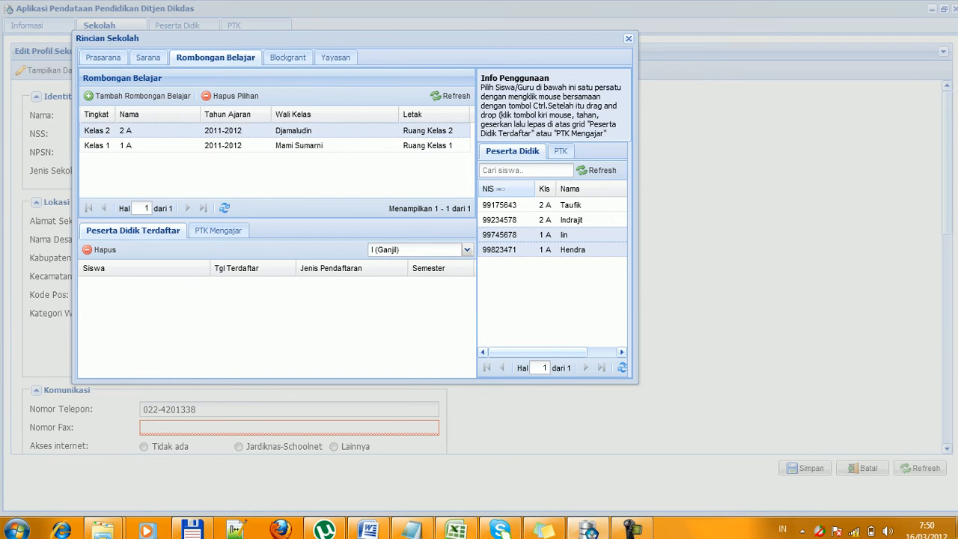
pyautogui.click(517, 205)
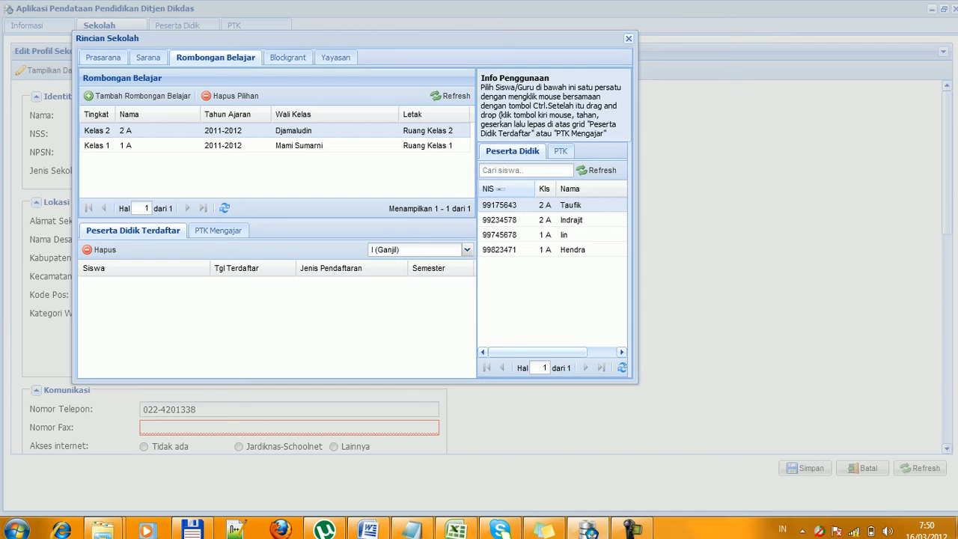
pyautogui.keyDown('ctrl'); pyautogui.click(517, 220); pyautogui.keyUp('ctrl')
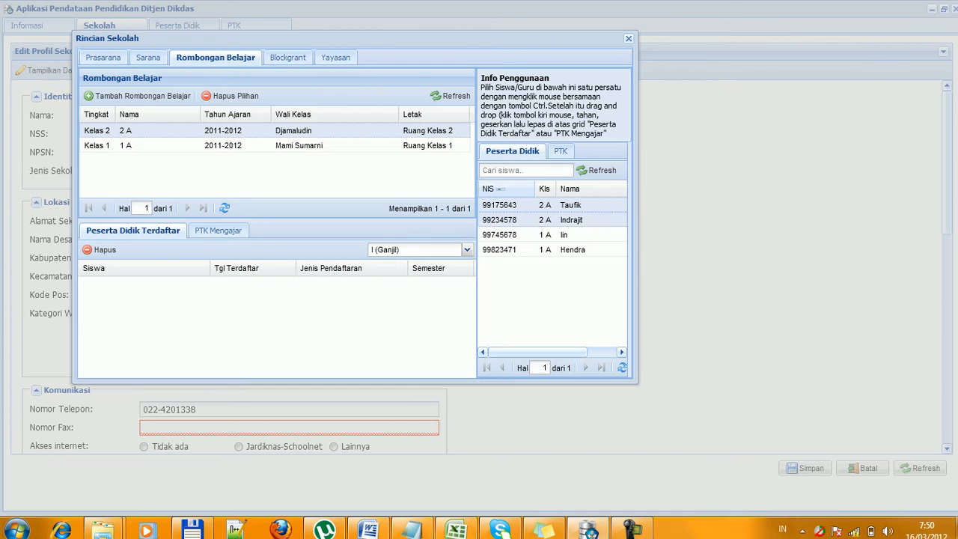
pyautogui.moveTo(516, 220); pyautogui.dragTo(358, 310)
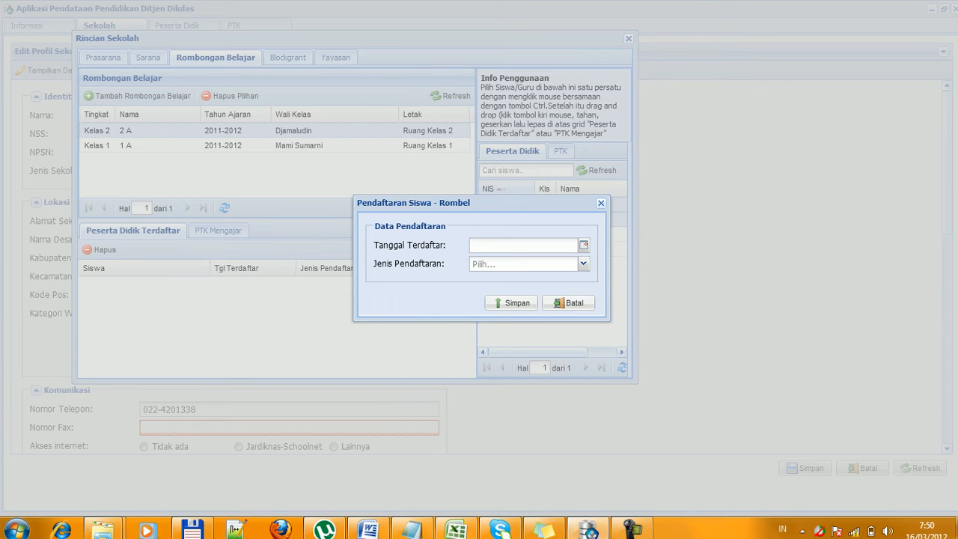
# Step: Set the registration date to 04/07/2011 and the registration type to Naik kelas, and save the students' registration
pyautogui.click(584, 245)
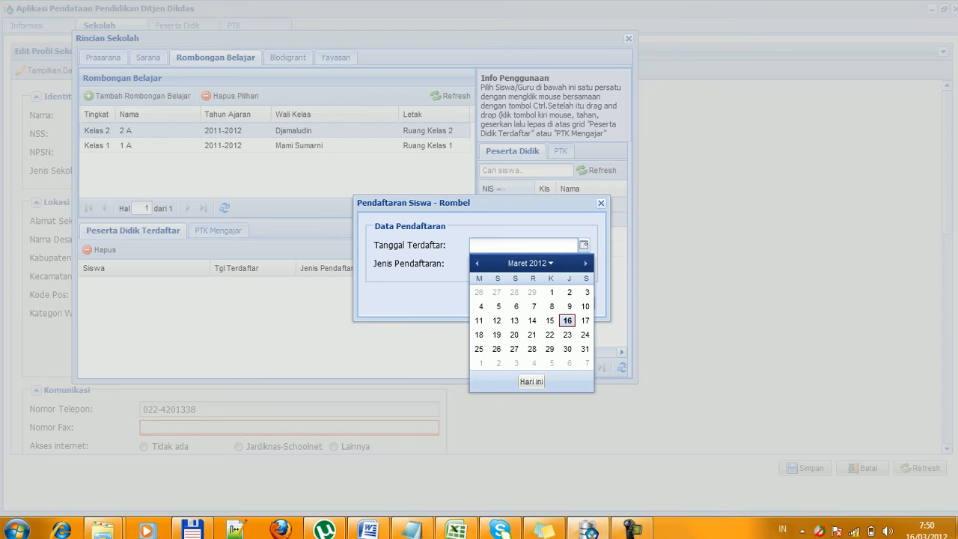
pyautogui.click(530, 264)
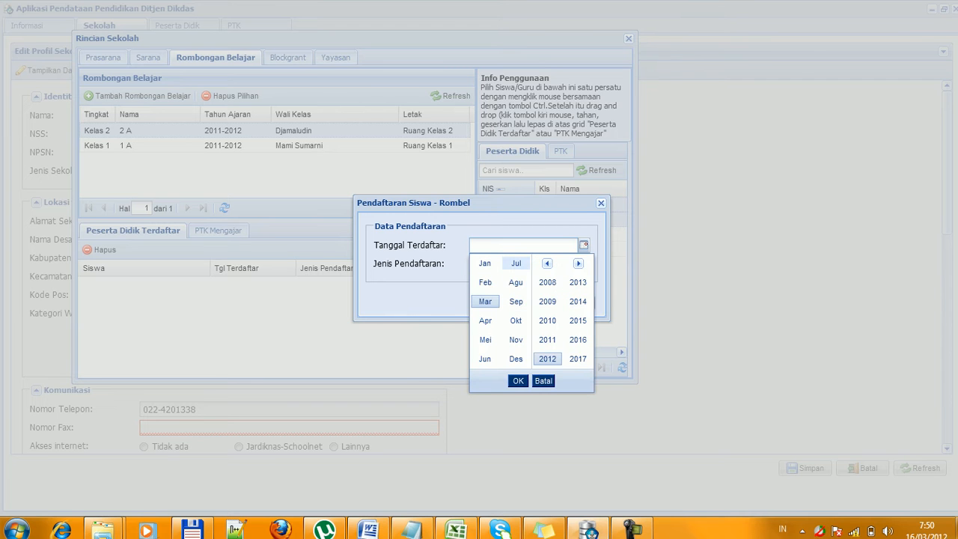
pyautogui.click(516, 263)
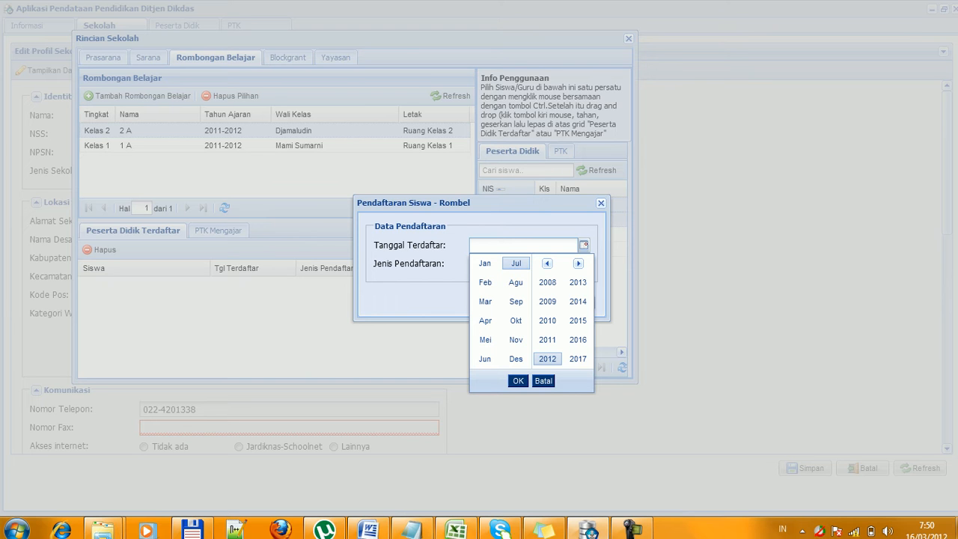
pyautogui.click(547, 340)
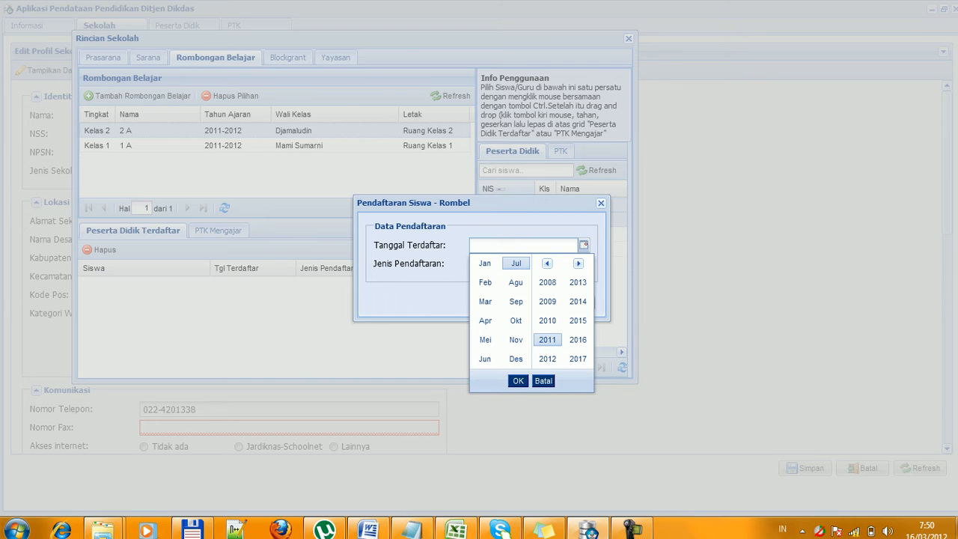
pyautogui.click(518, 381)
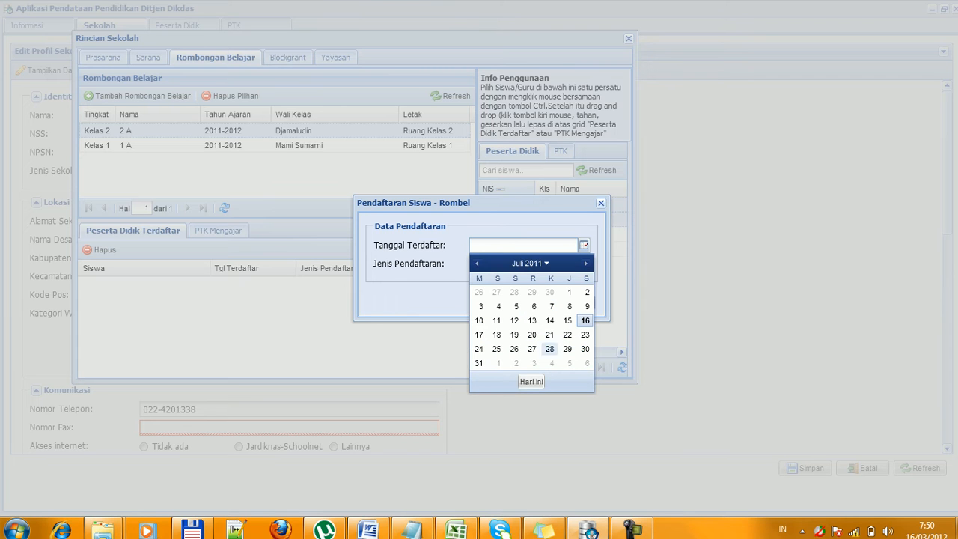
pyautogui.click(499, 306)
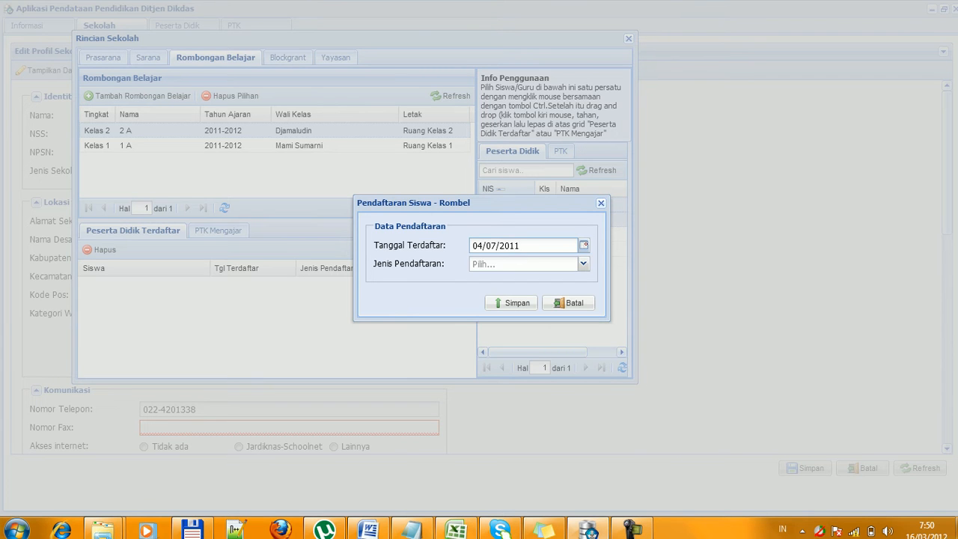
pyautogui.click(583, 263)
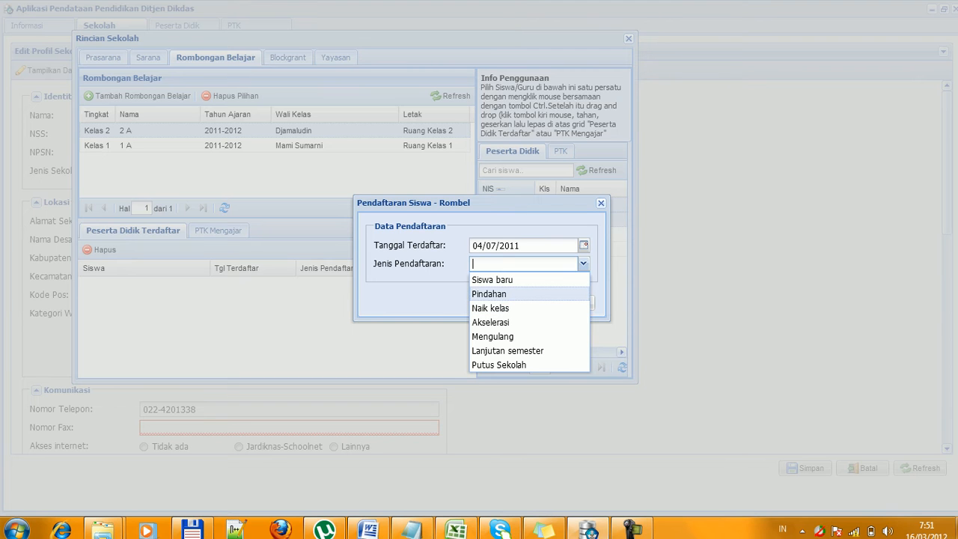
pyautogui.press('Return')
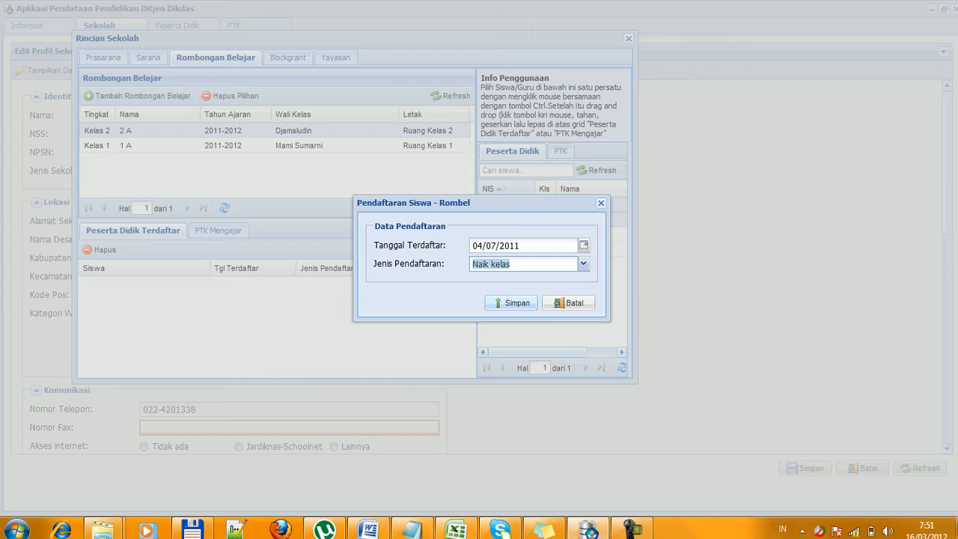
pyautogui.click(511, 303)
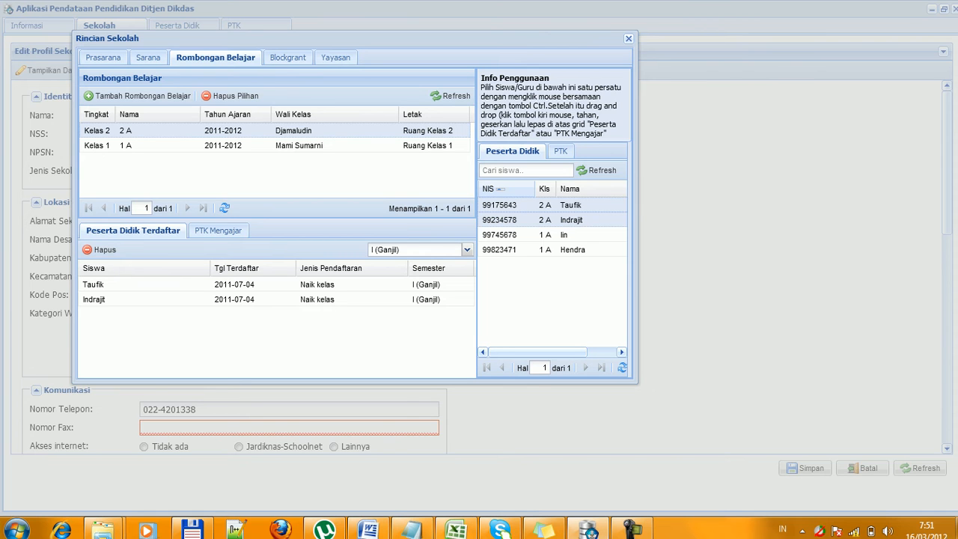
# Step: Add the fifth teacher in the PTK list to the teaching staff (PTK Mengajar) of study group 2 A
pyautogui.click(218, 230)
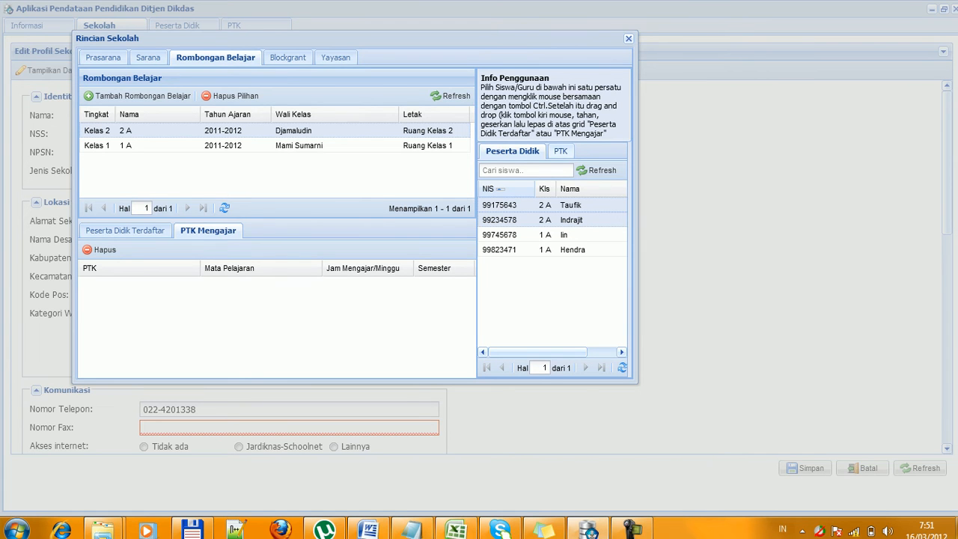
pyautogui.click(561, 151)
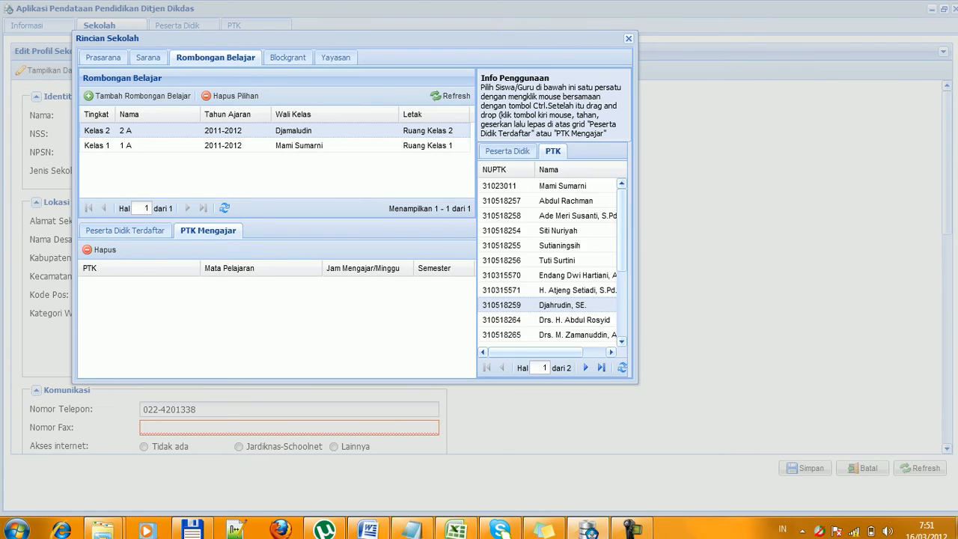
pyautogui.click(558, 231)
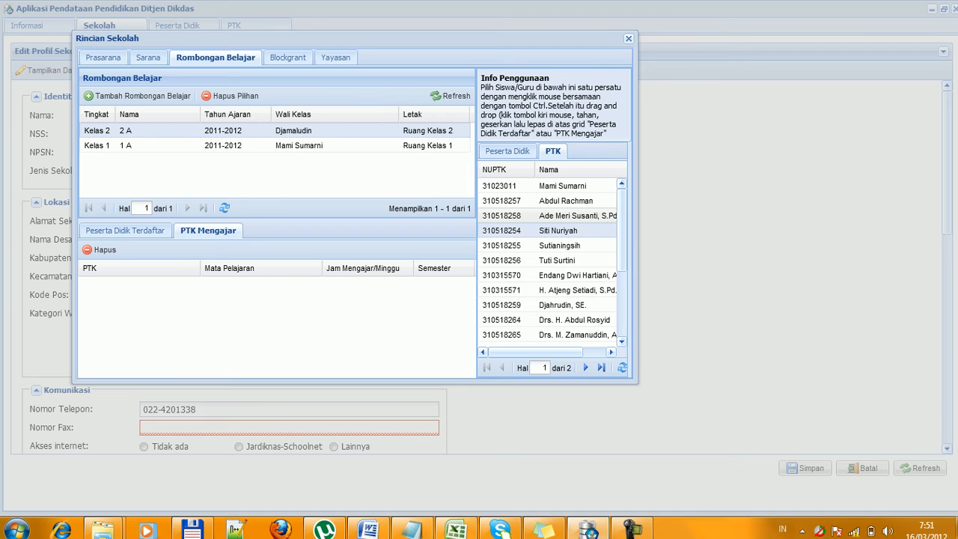
pyautogui.click(559, 246)
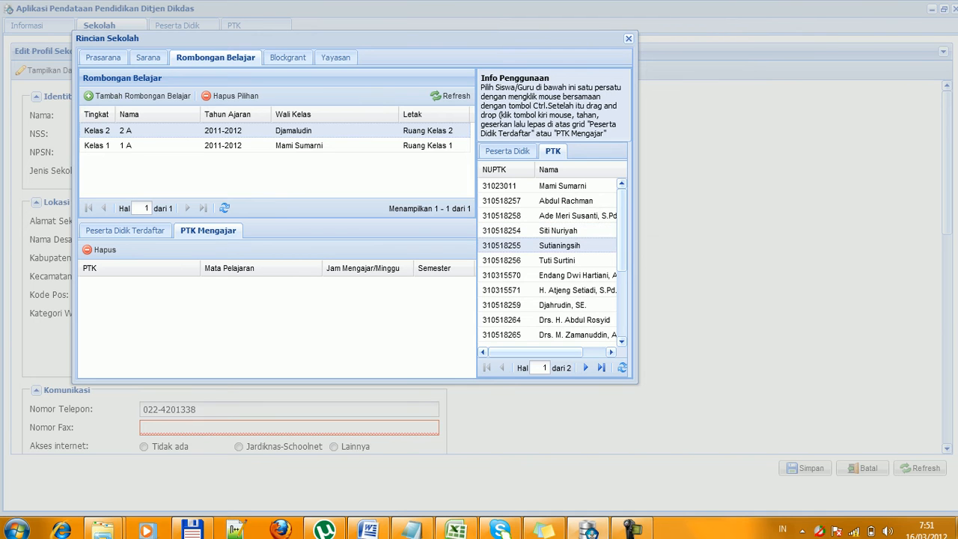
pyautogui.moveTo(560, 246); pyautogui.dragTo(329, 306)
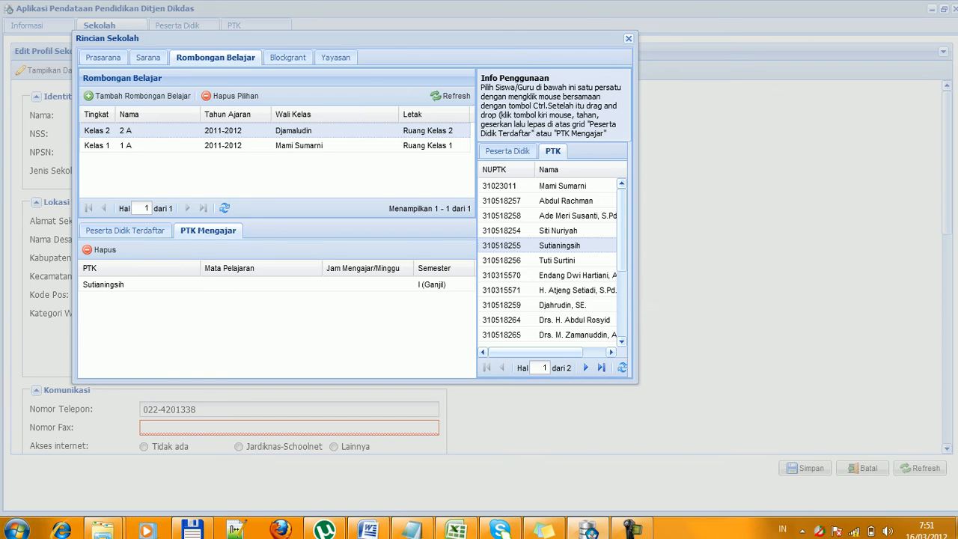
# Step: Set the subject (Mata Pelajaran) of the teacher in the PTK Mengajar list to Bahasa Indonesia
pyautogui.doubleClick(140, 285)
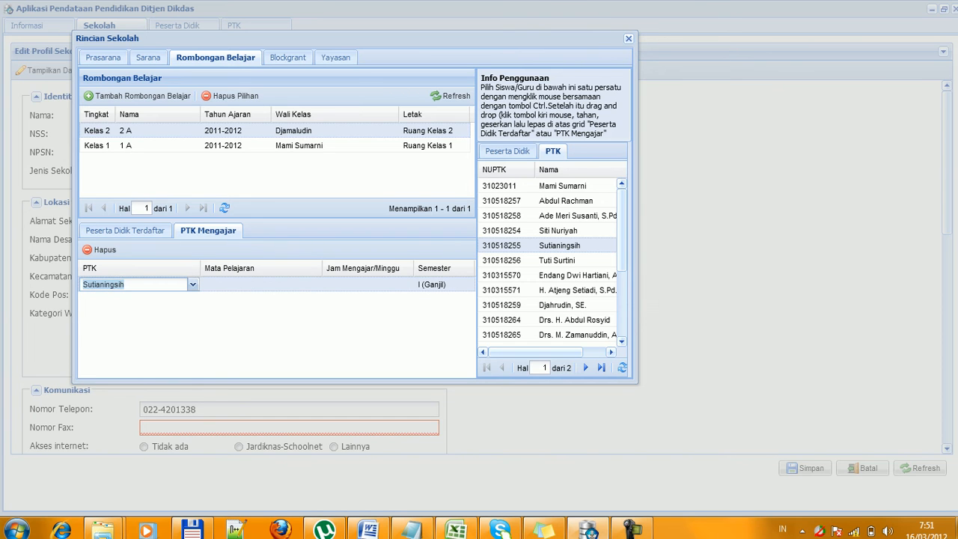
pyautogui.press('Tab')
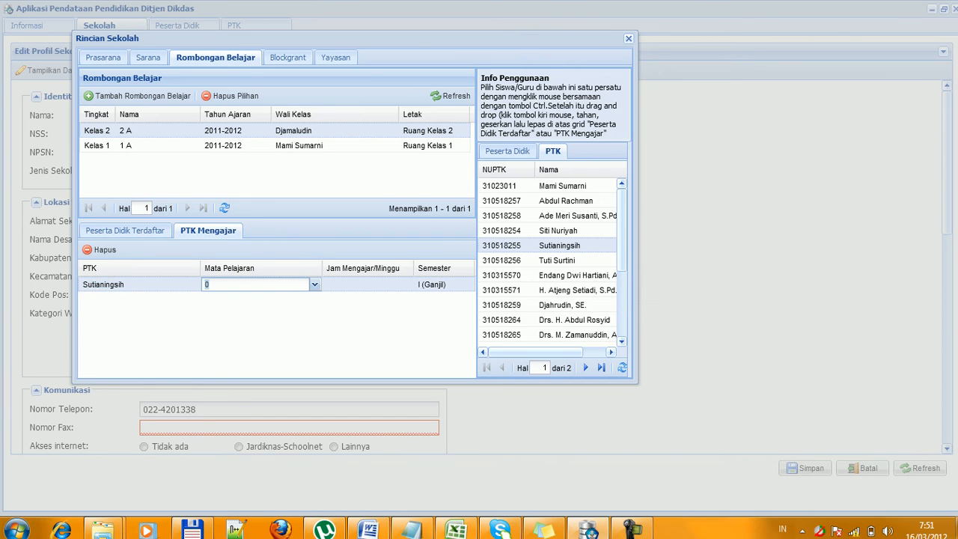
pyautogui.click(315, 284)
pyautogui.moveTo(316, 345); pyautogui.dragTo(316, 370)
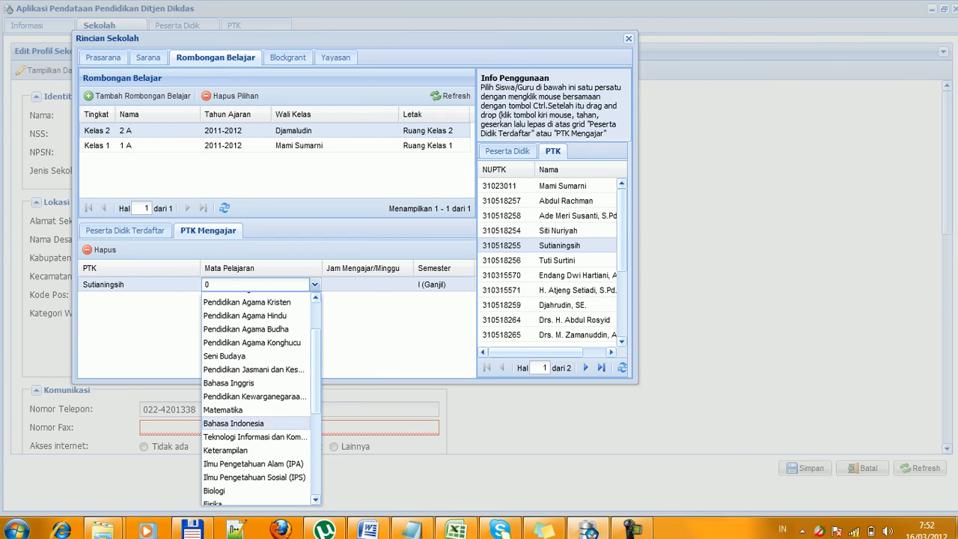
pyautogui.click(234, 423)
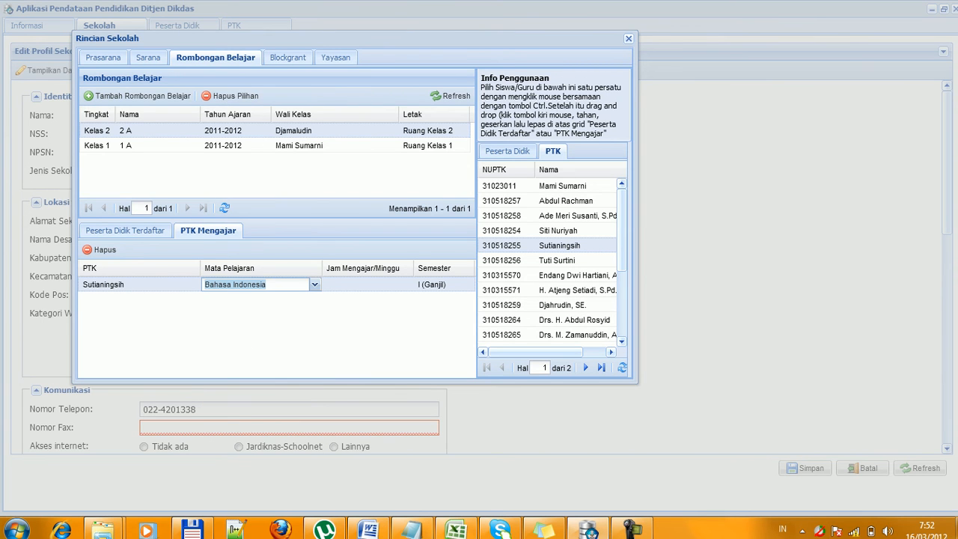
# Step: Set the Bahasa Indonesia teacher's Jam Mengajar/Minggu to 40, keeping the semester at I (Ganjil)
pyautogui.click(367, 284)
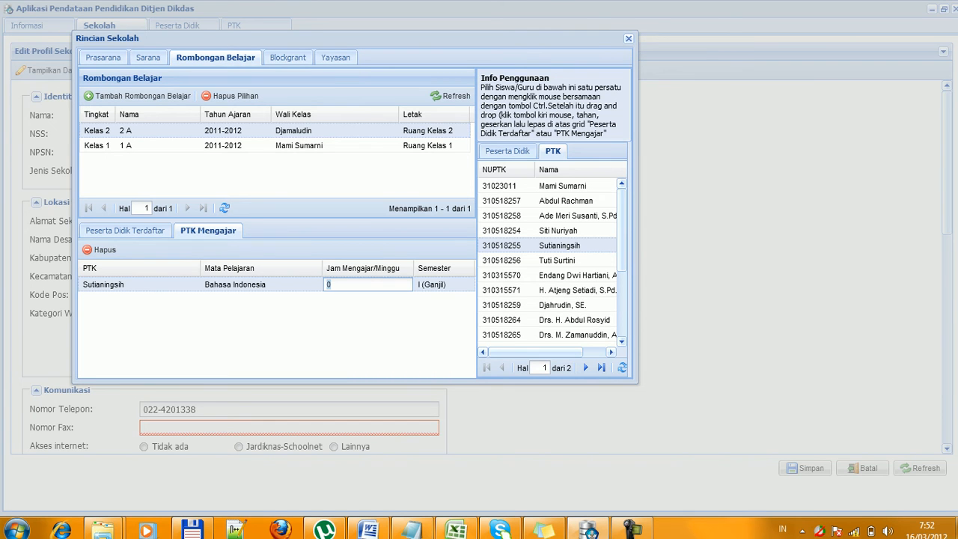
pyautogui.write('49')
pyautogui.press('BackSpace')
pyautogui.write('0')
pyautogui.press('Tab')
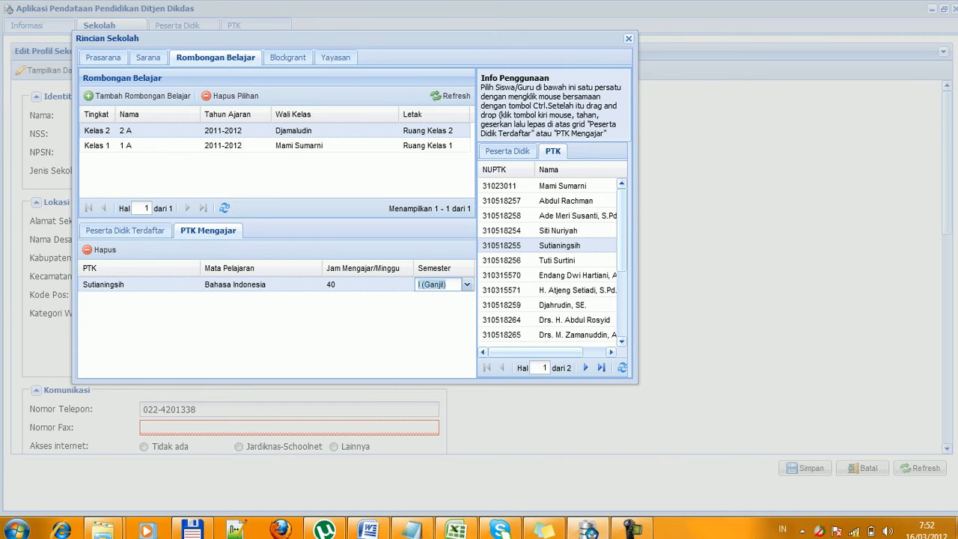
pyautogui.click(440, 285)
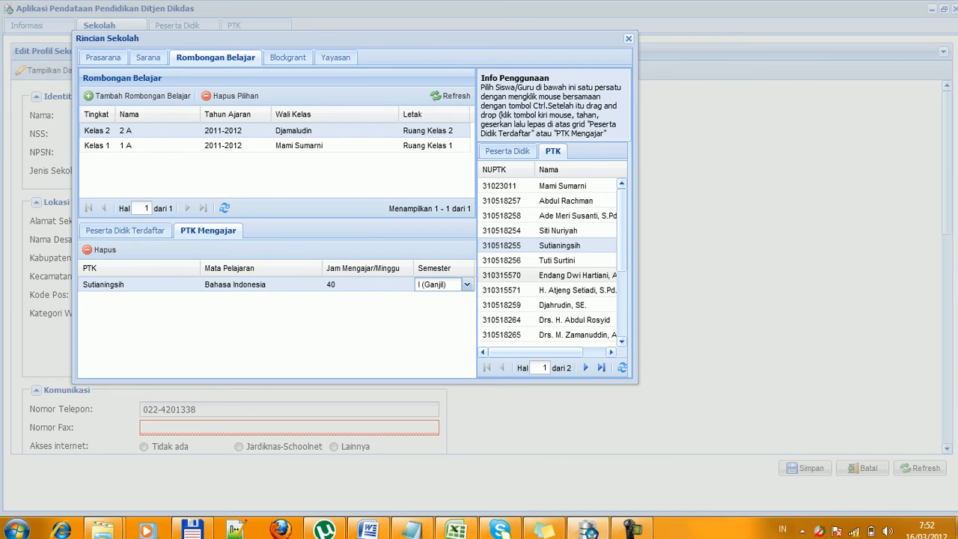
# Step: Add the sixth teacher in the PTK list to the teaching staff of group 2 A, with subject Matematika and 35 teaching hours per week
pyautogui.moveTo(558, 259); pyautogui.dragTo(310, 352)
pyautogui.doubleClick(135, 299)
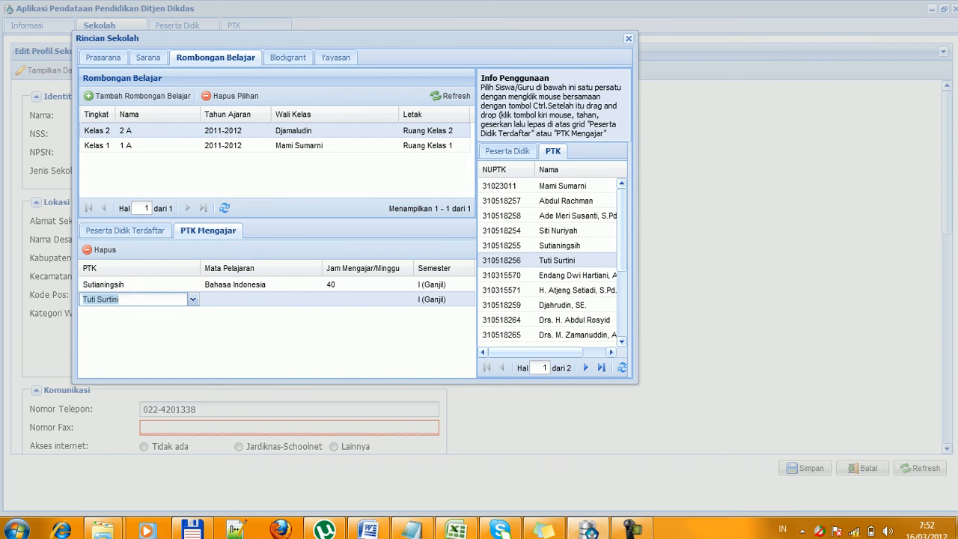
pyautogui.press('Tab')
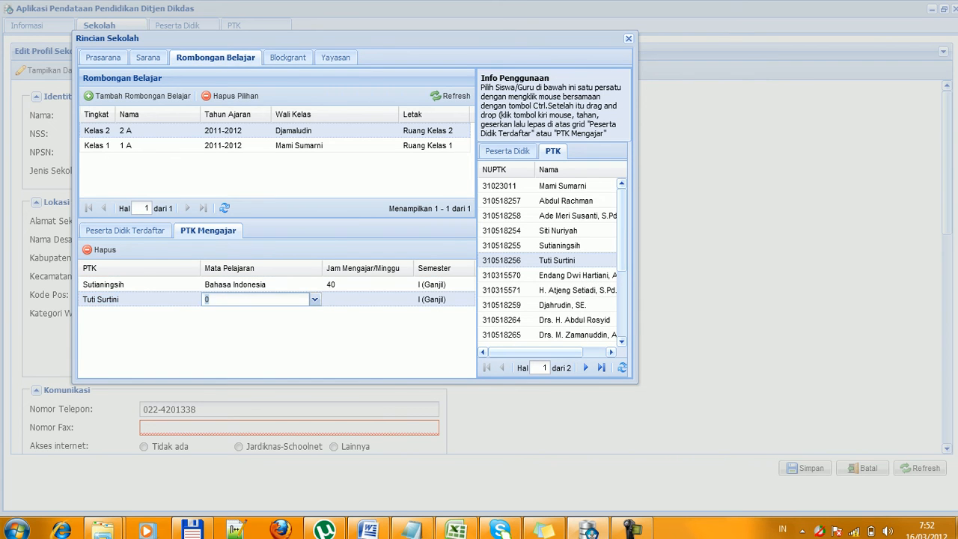
pyautogui.click(314, 300)
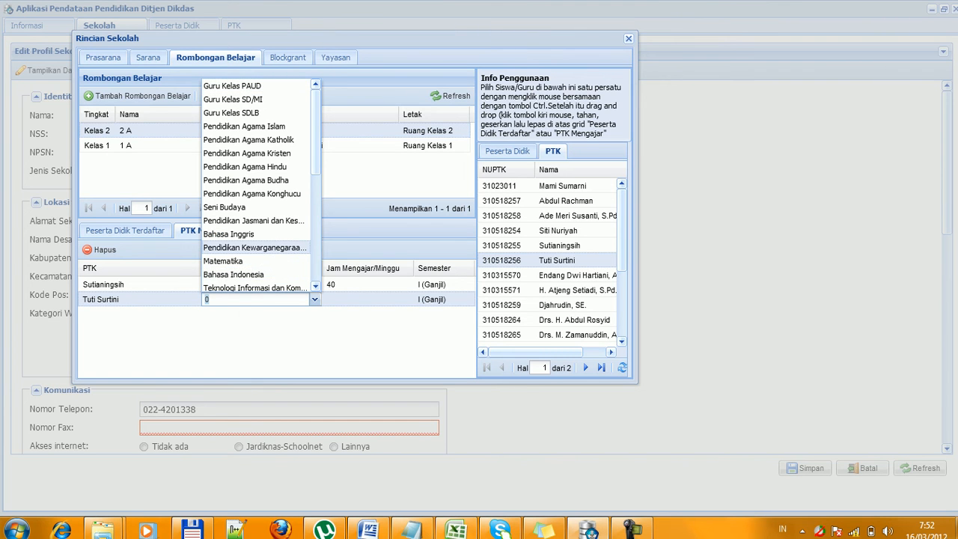
pyautogui.click(223, 261)
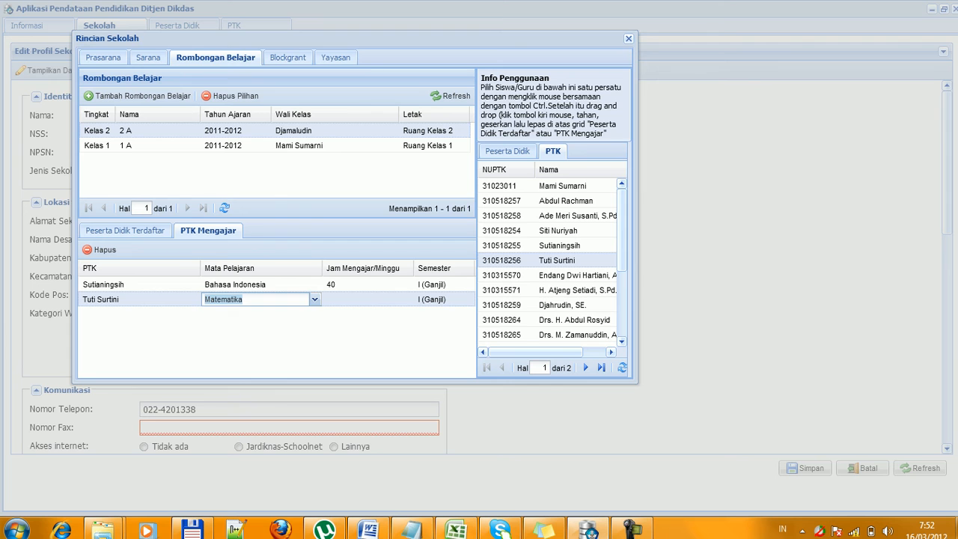
pyautogui.press('Tab')
pyautogui.write('35')
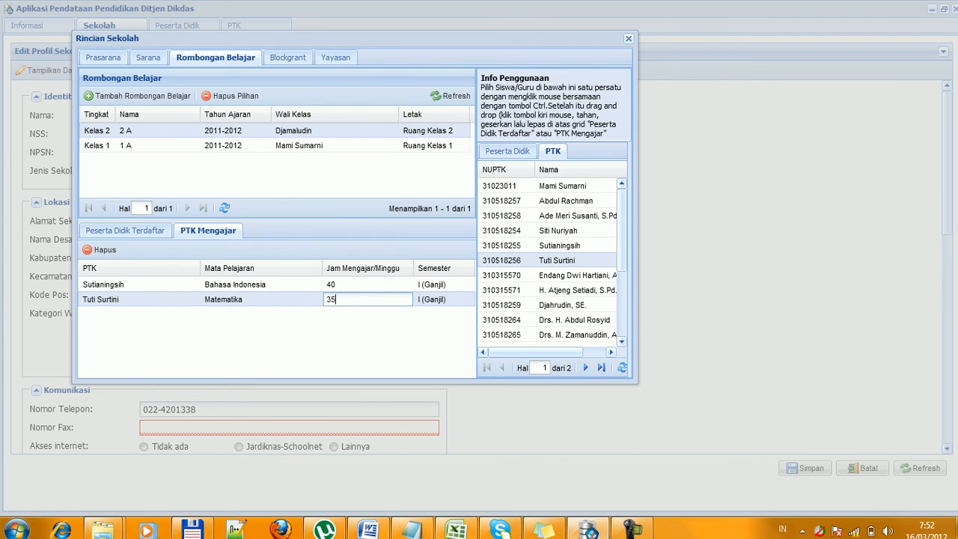
pyautogui.press('Tab')
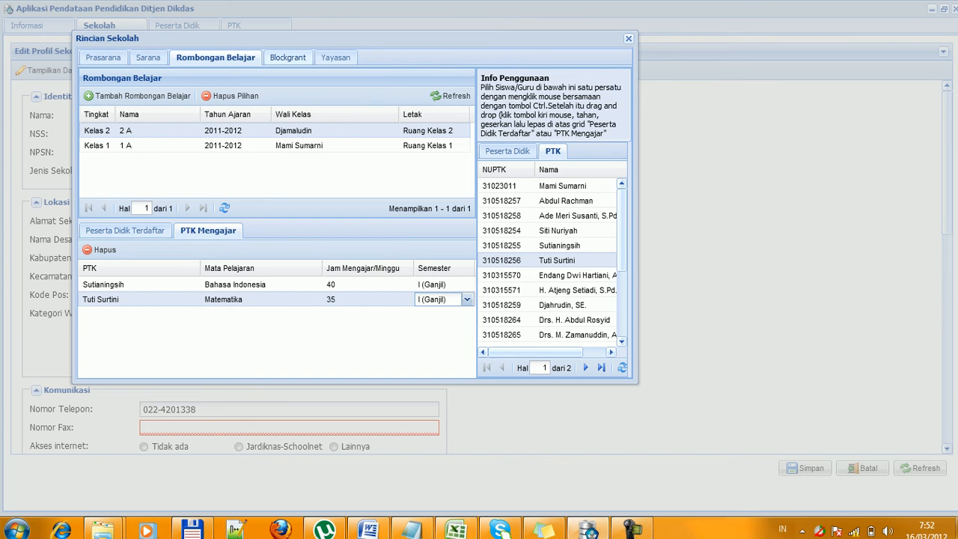
# Step: Add a blockgrant record for the school named BOS with the year 2011
pyautogui.click(288, 58)
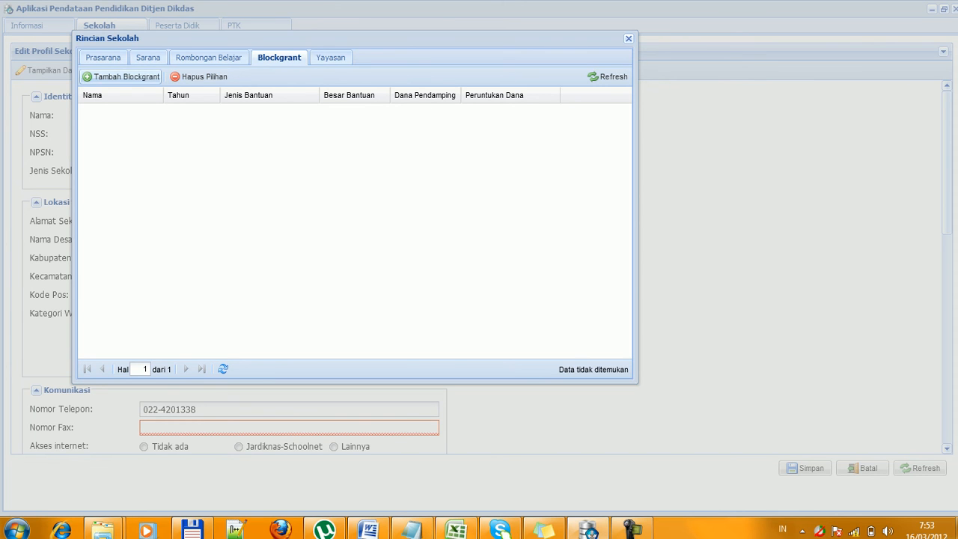
pyautogui.click(120, 77)
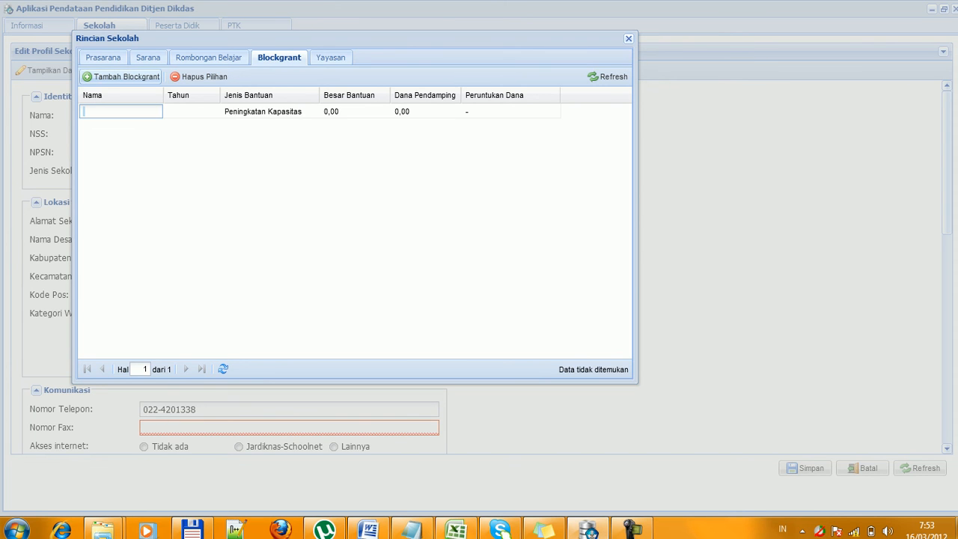
pyautogui.write('BOS')
pyautogui.press('Tab')
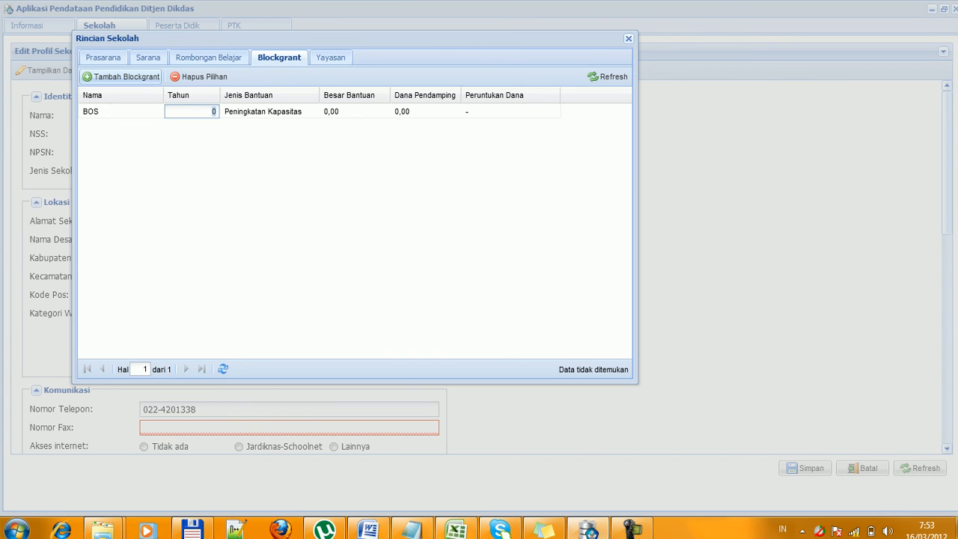
pyautogui.write('2011')
pyautogui.press('Tab')
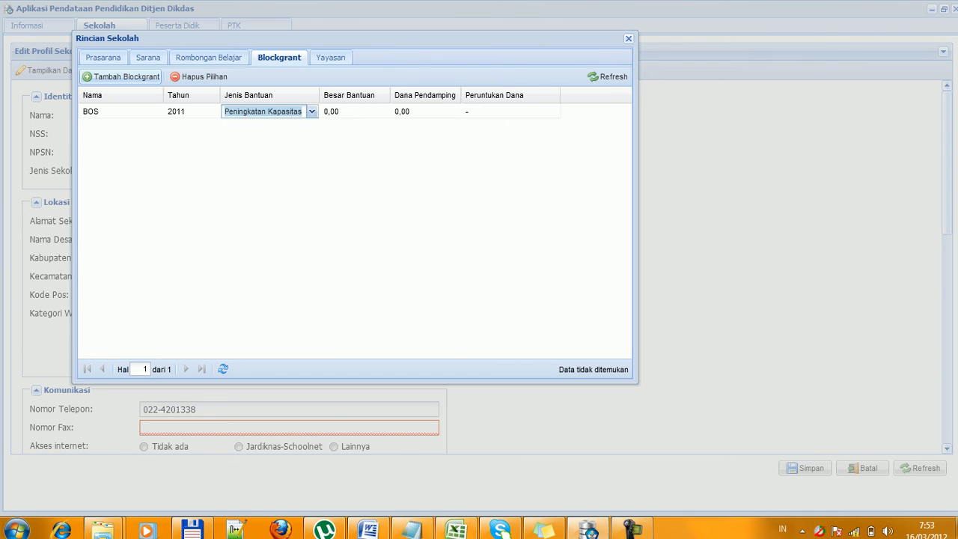
# Step: Set the BOS grant's Jenis Bantuan to Peningkatan Kapasitas and its Besar Bantuan to 50.000.000,00
pyautogui.click(312, 112)
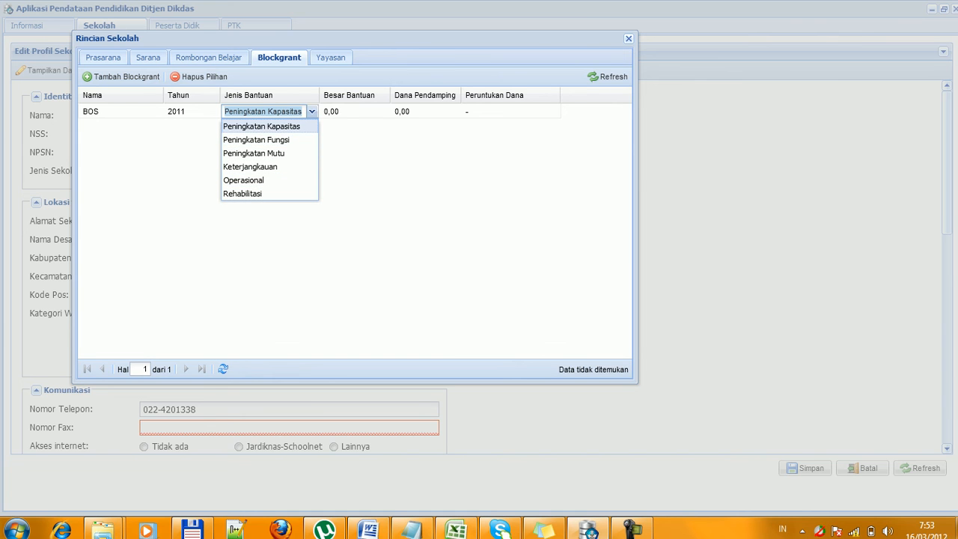
pyautogui.press('Return')
pyautogui.press('Tab')
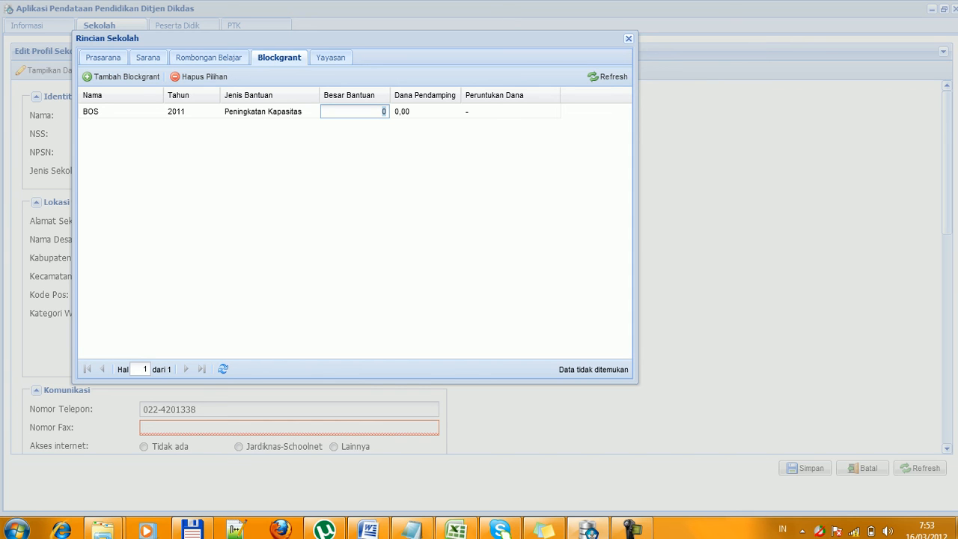
pyautogui.write('50.0')
pyautogui.write('00.')
pyautogui.write('000,00')
pyautogui.press('Tab')
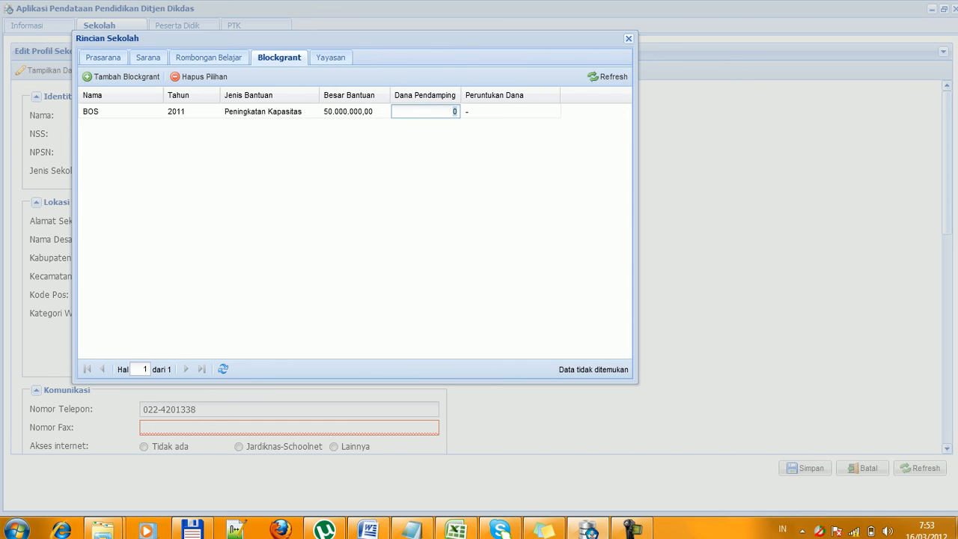
# Step: Leave the BOS grant's Dana Pendamping at zero and enter "Pemugaran bangunan" as its Peruntukan Dana
pyautogui.press('Tab')
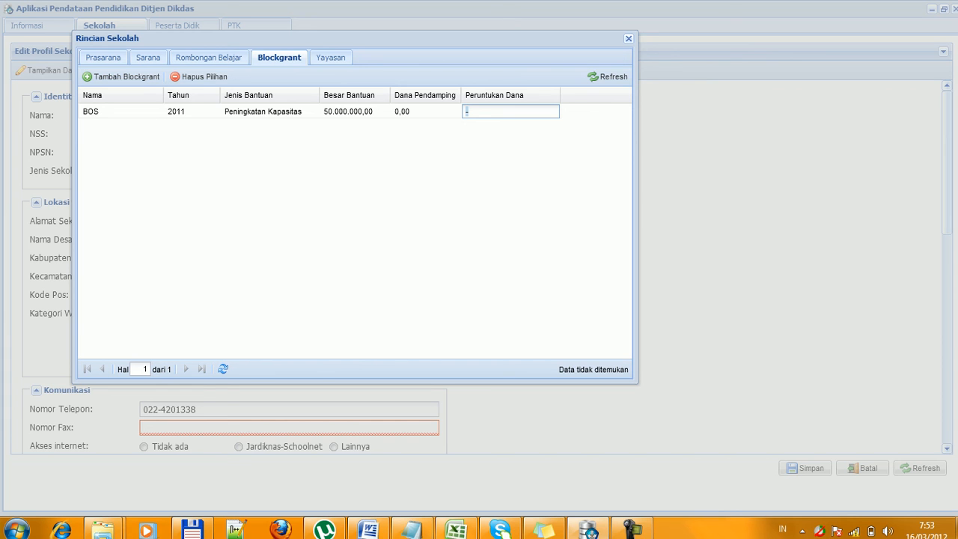
pyautogui.write('Pemugaran bangunan')
pyautogui.press('Return')
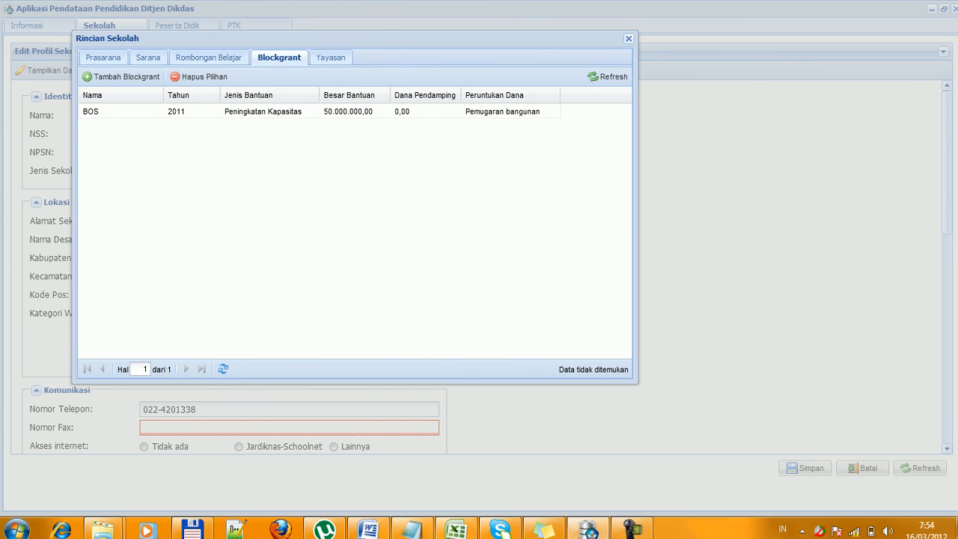
# Step: Add a foundation (Yayasan) record and go through its fields from Nama Pimpinan to Tgl.Pendirian, leaving them blank
pyautogui.click(330, 57)
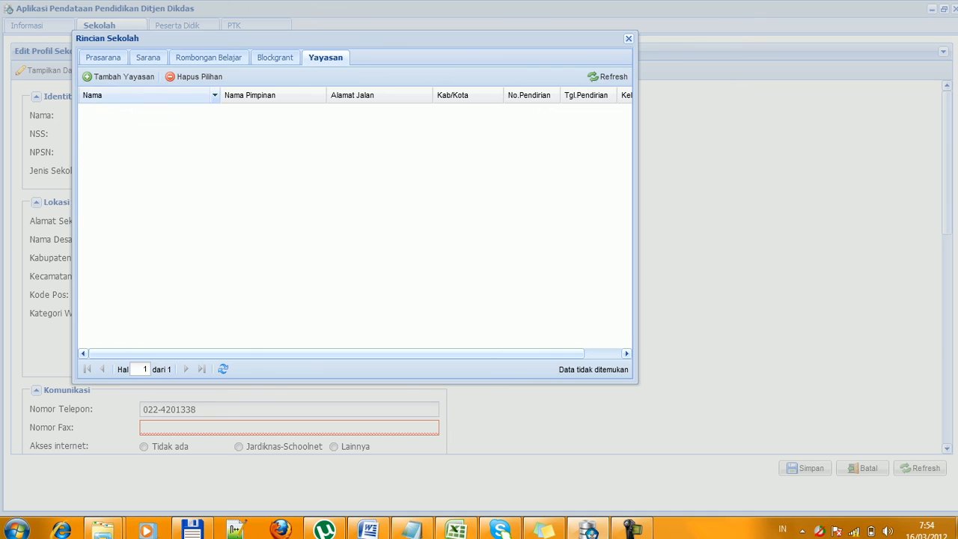
pyautogui.click(119, 77)
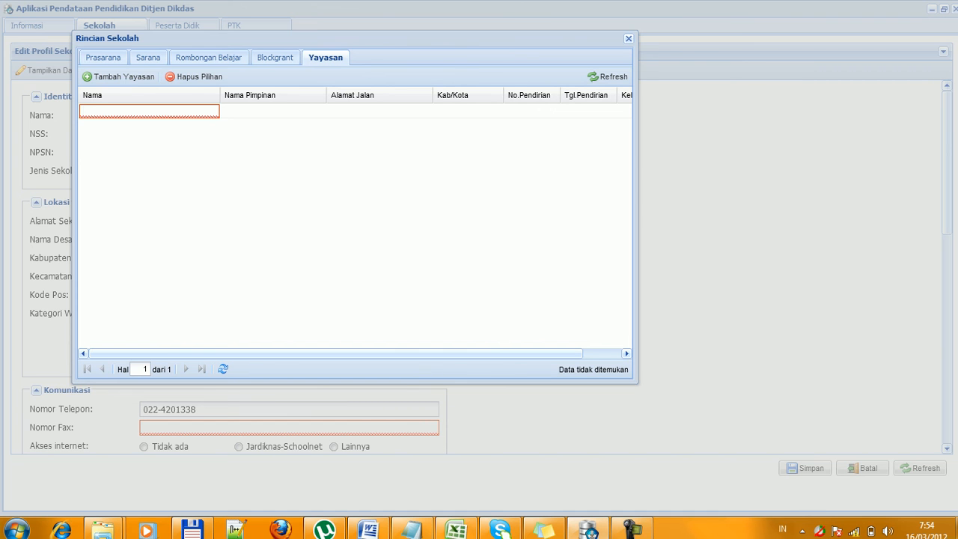
pyautogui.click(273, 111)
pyautogui.click(379, 111)
pyautogui.click(462, 111)
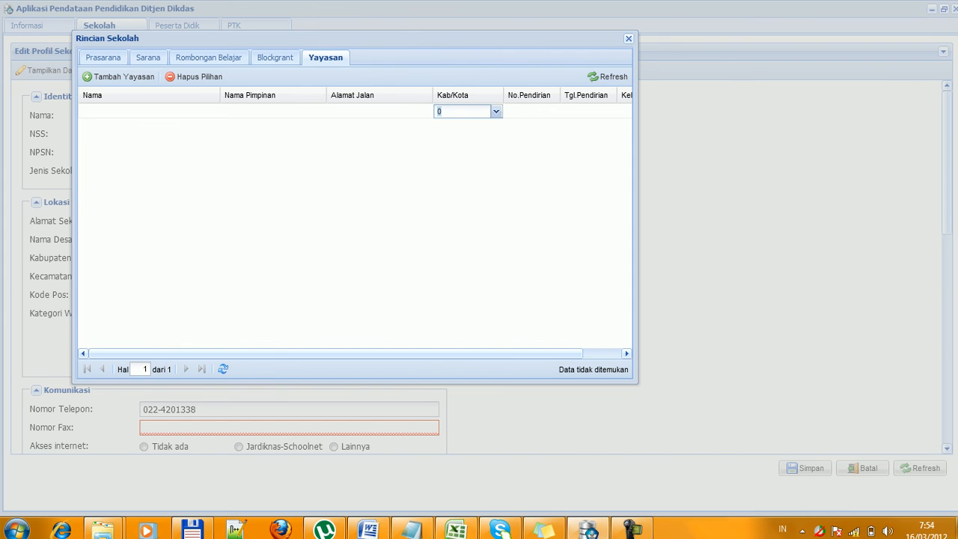
pyautogui.click(496, 110)
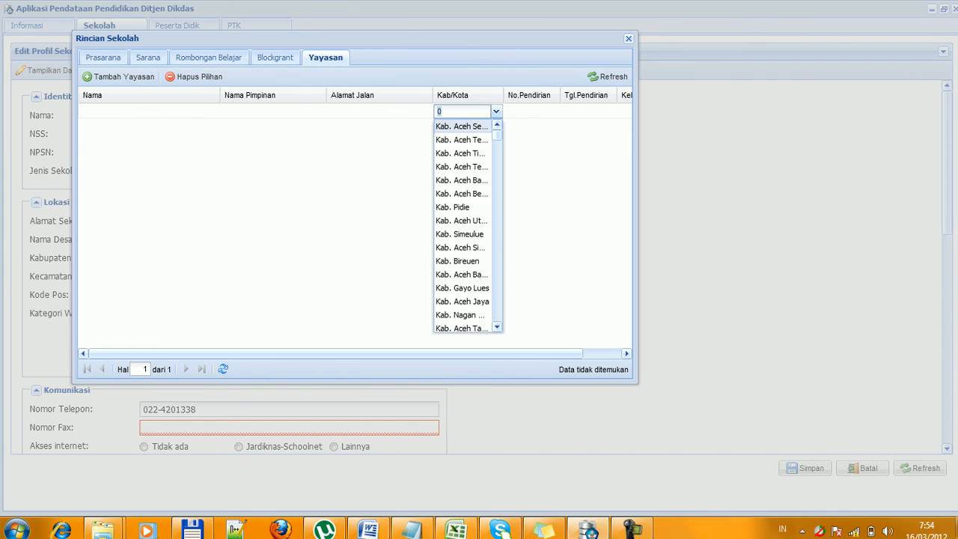
pyautogui.click(531, 112)
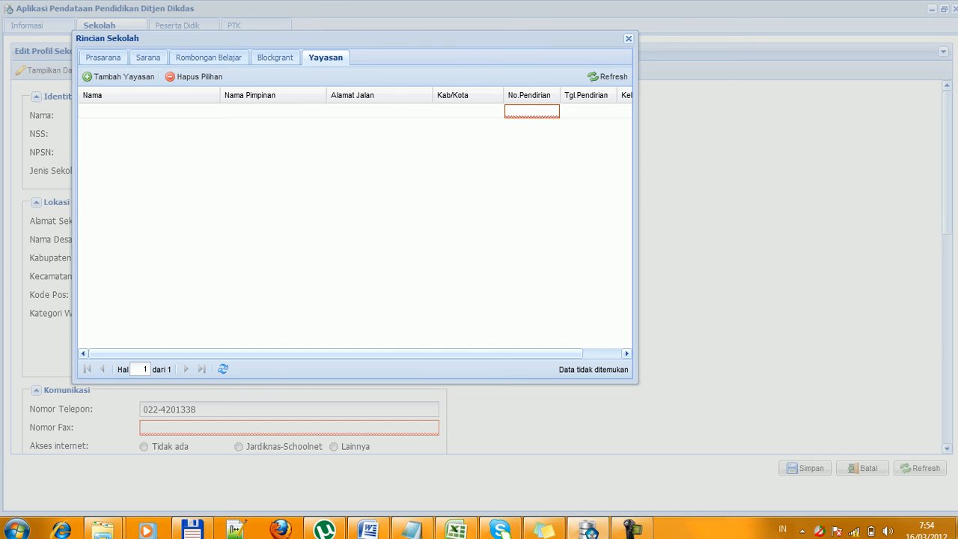
pyautogui.click(586, 111)
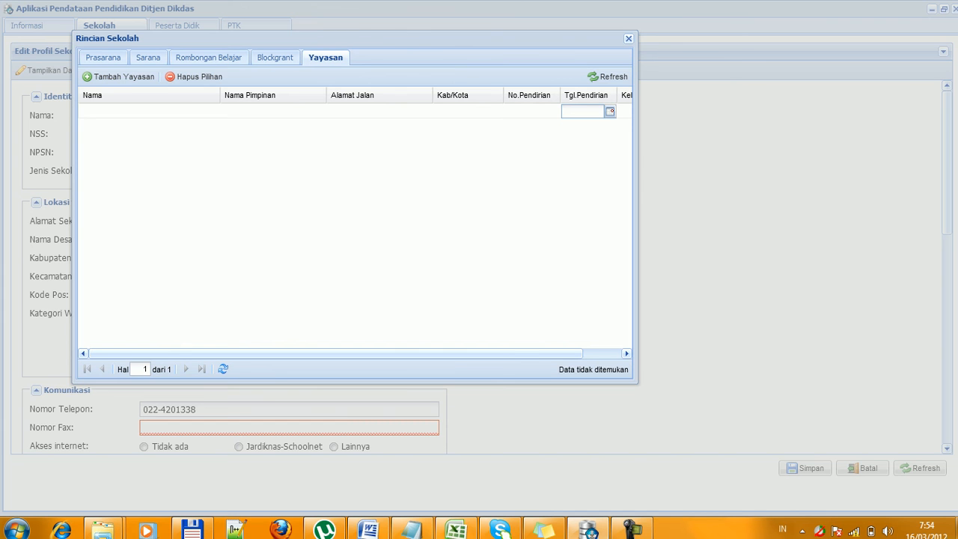
# Step: Set the new foundation record's Kel.Yayasan to Aisyiah
pyautogui.click(625, 111)
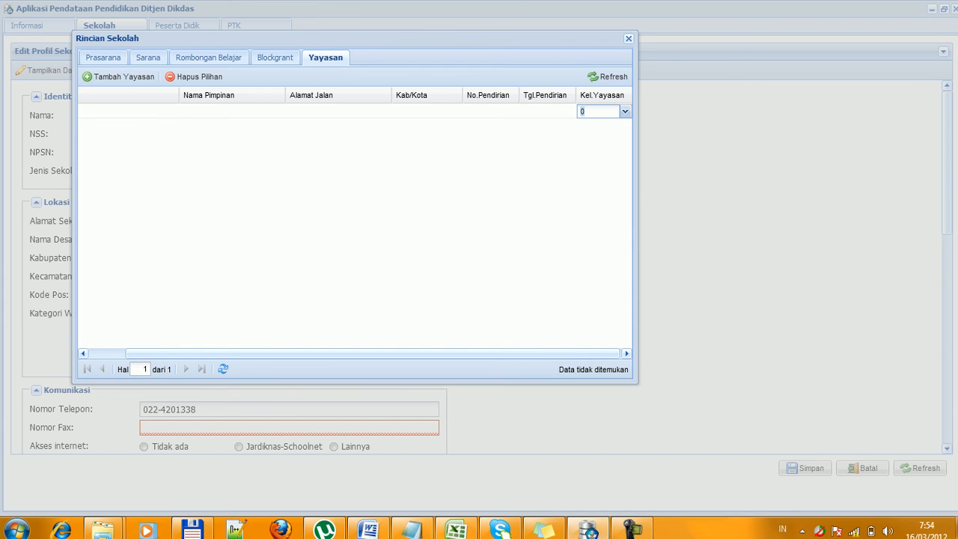
pyautogui.click(625, 111)
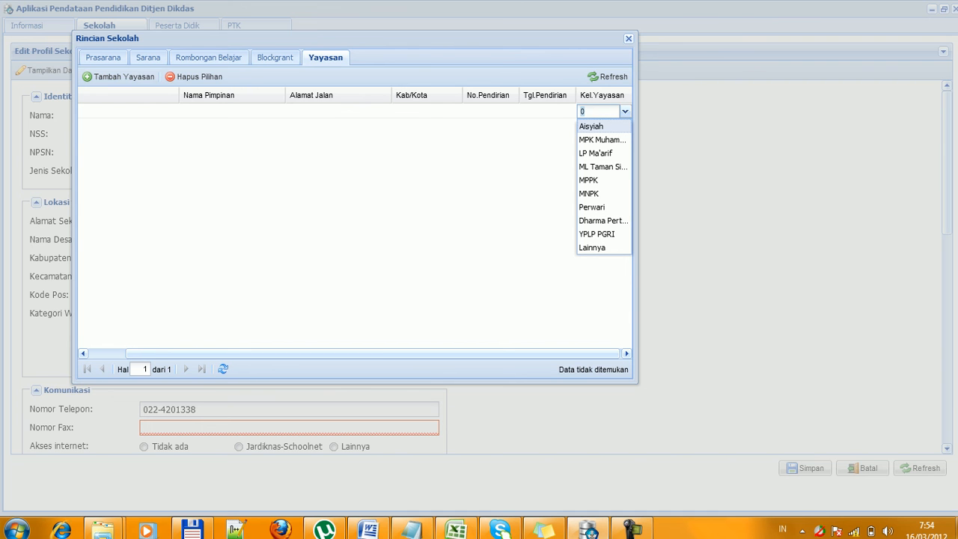
pyautogui.press('Return')
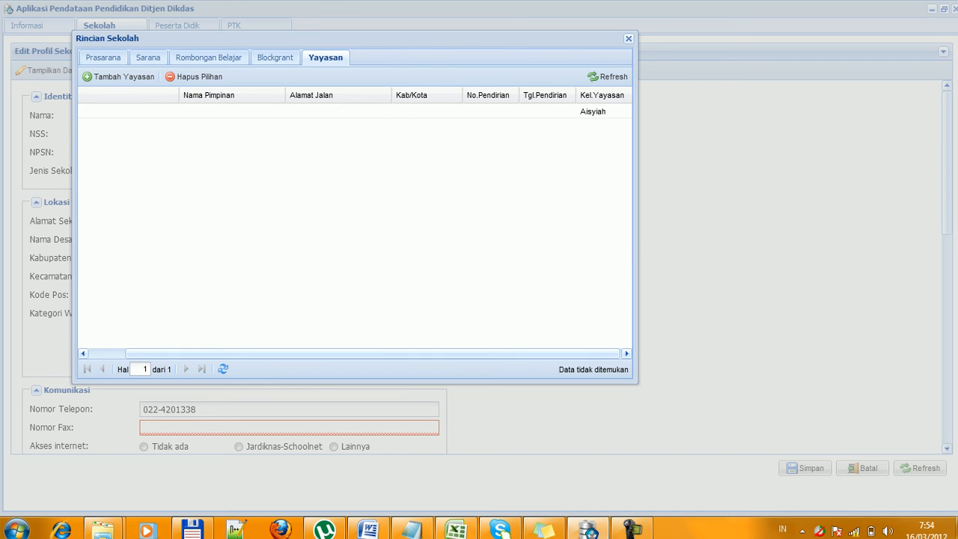